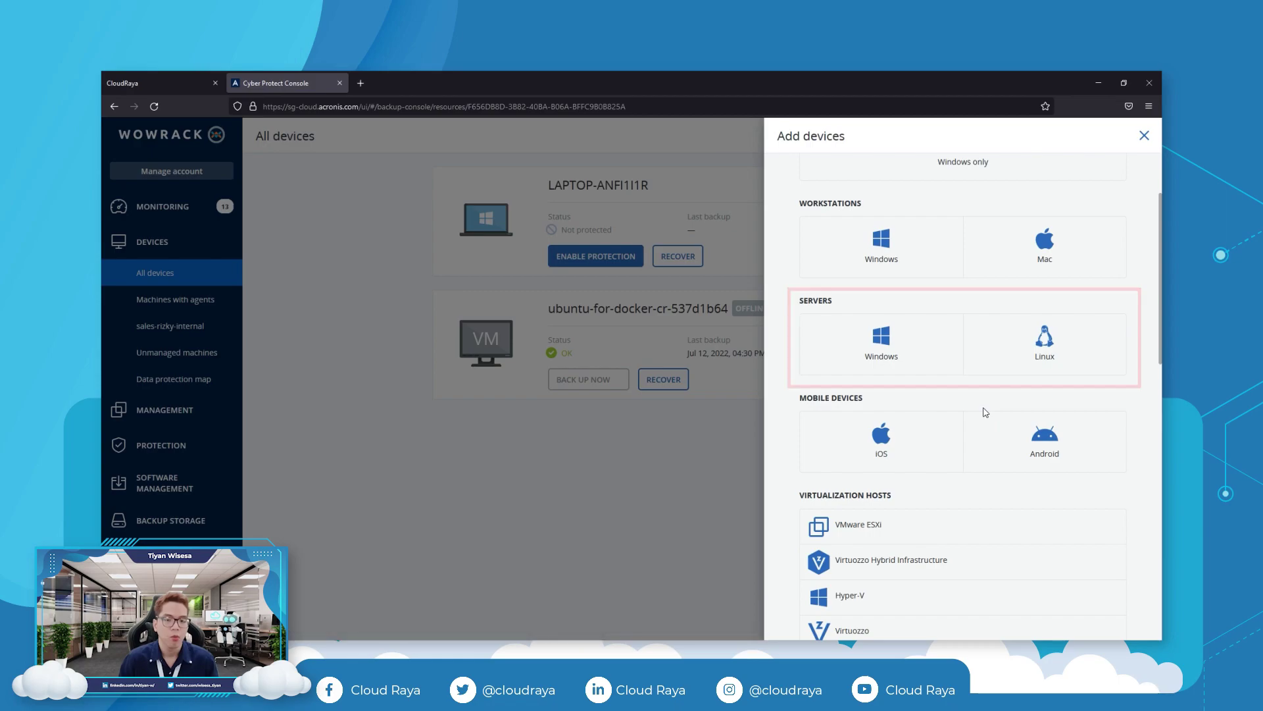
Download the Linux agent installer CyberProtect_AgentForLinux_x86_64.bin from Add devices > Servers > Linux.
scroll(985, 413, down, 1)
scroll(985, 412, down, 1)
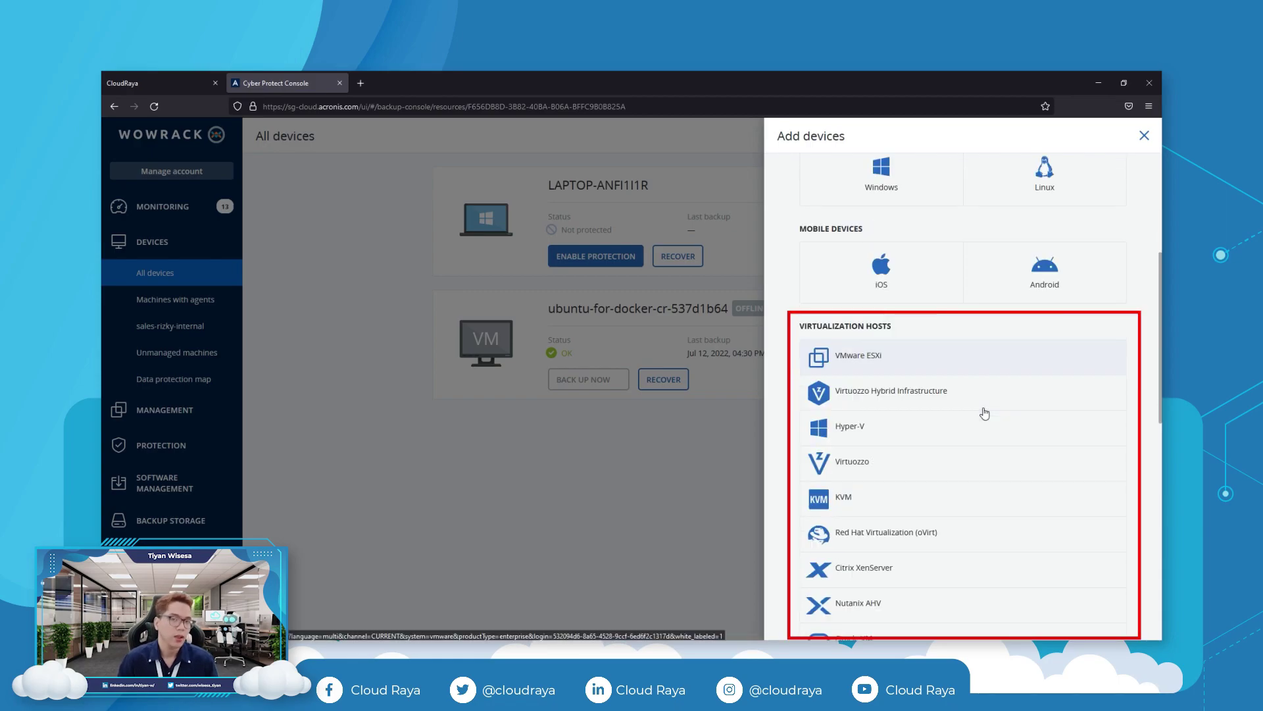
scroll(983, 412, down, 3)
scroll(979, 413, down, 5)
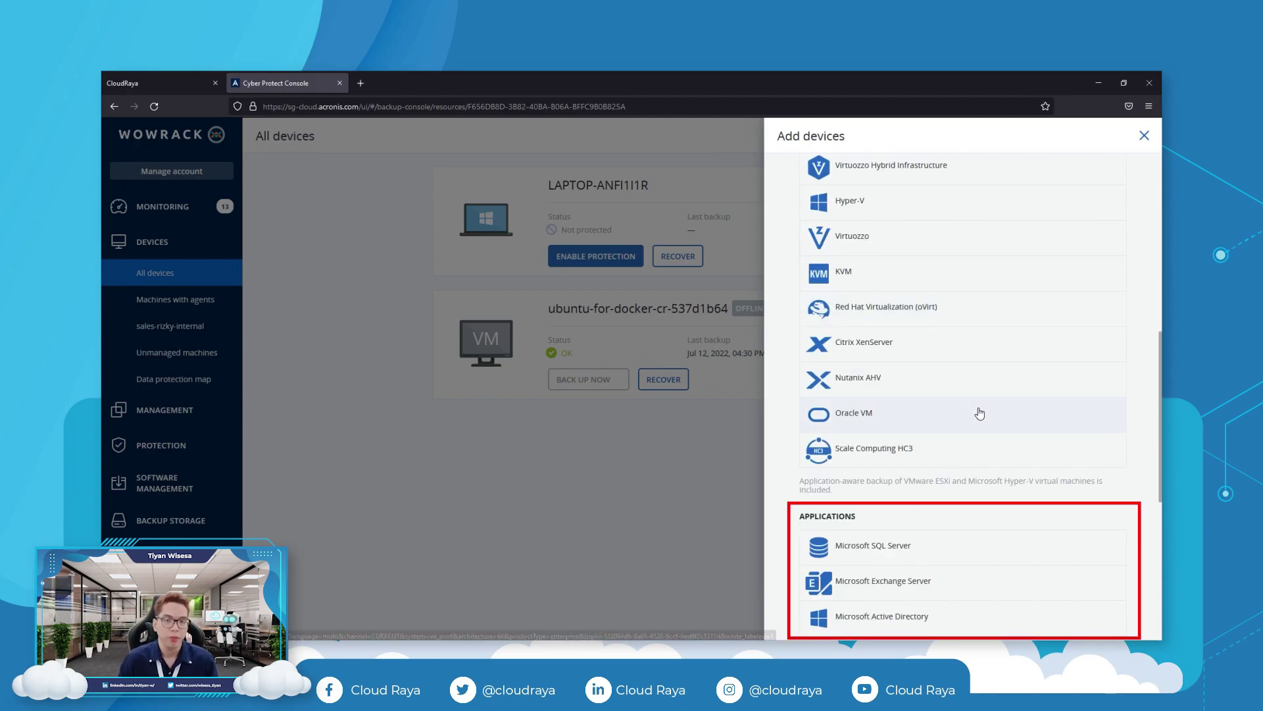
scroll(977, 411, up, 11)
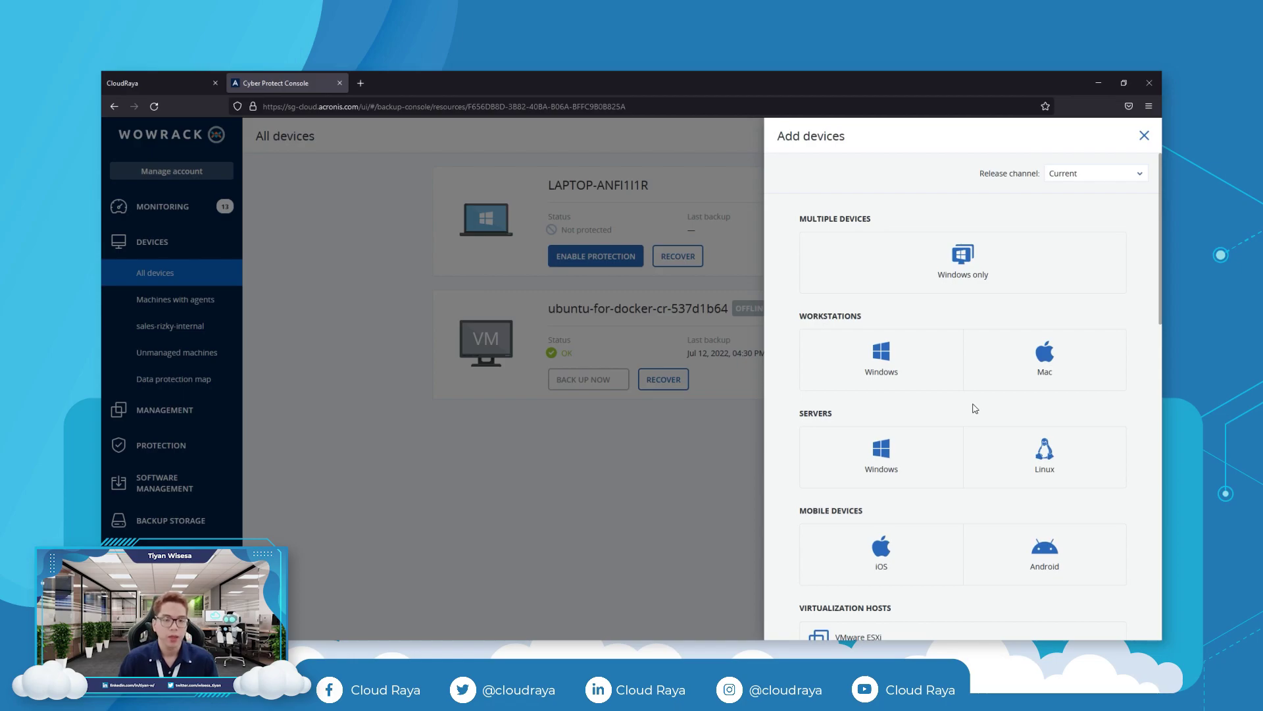
click(1036, 457)
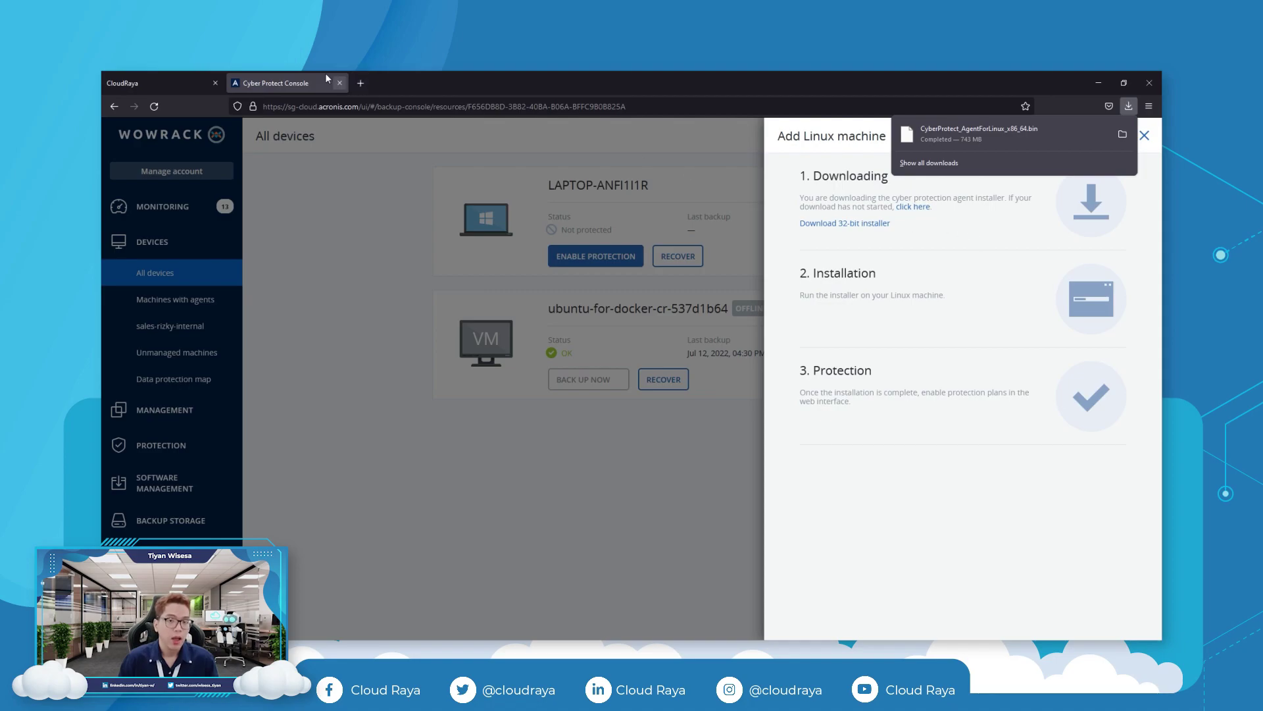
click(148, 84)
Open CloudRaya Object Storage in a new tab and go into bucket-cloudraya.
click(152, 218)
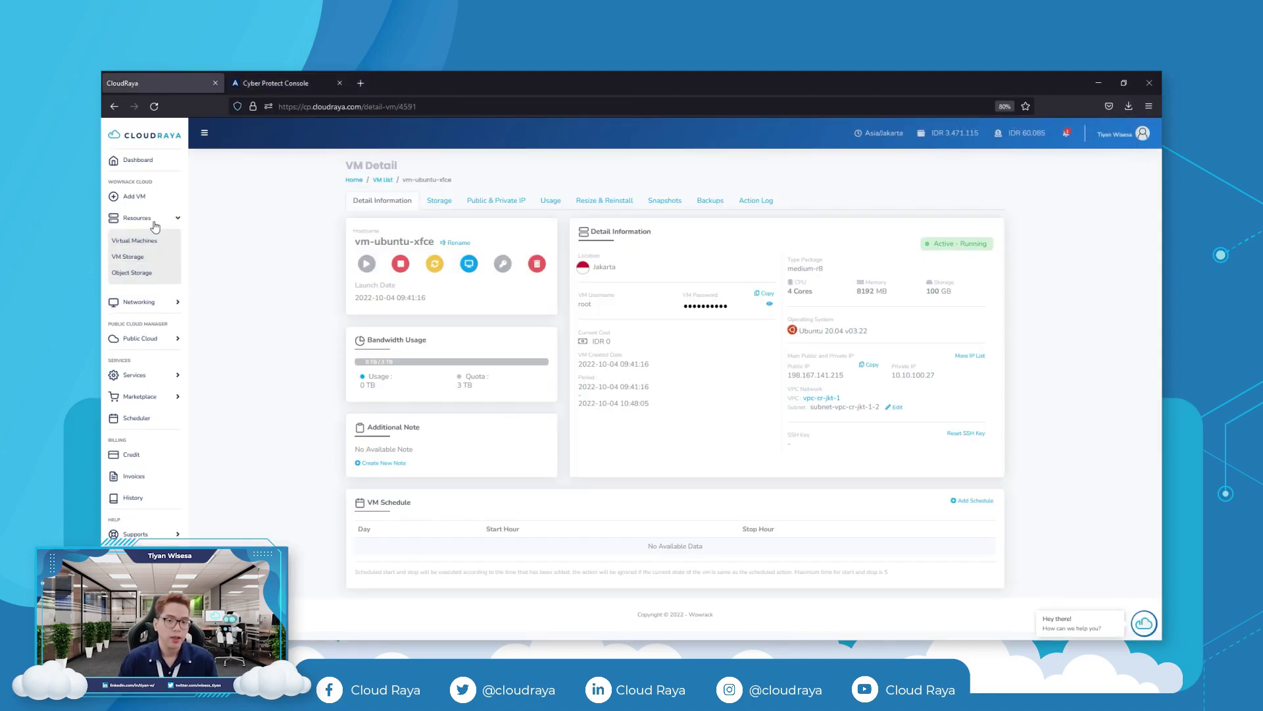
right_click(140, 279)
click(165, 283)
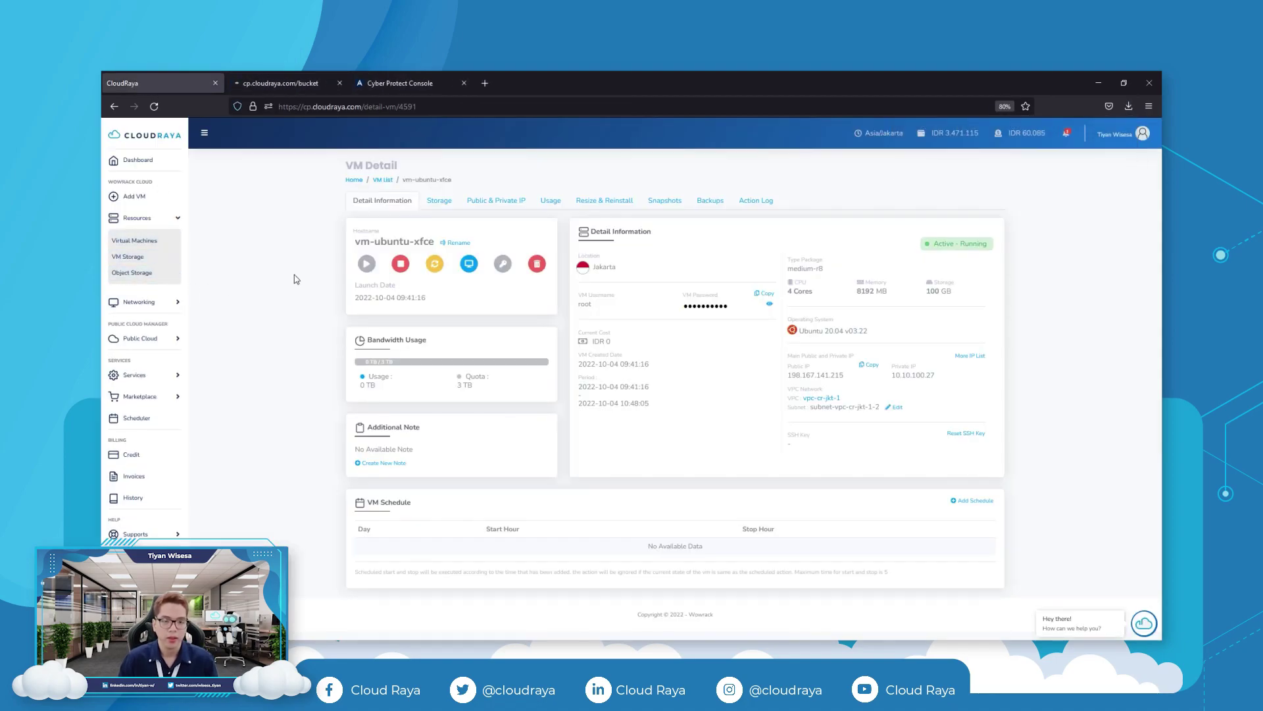
click(287, 86)
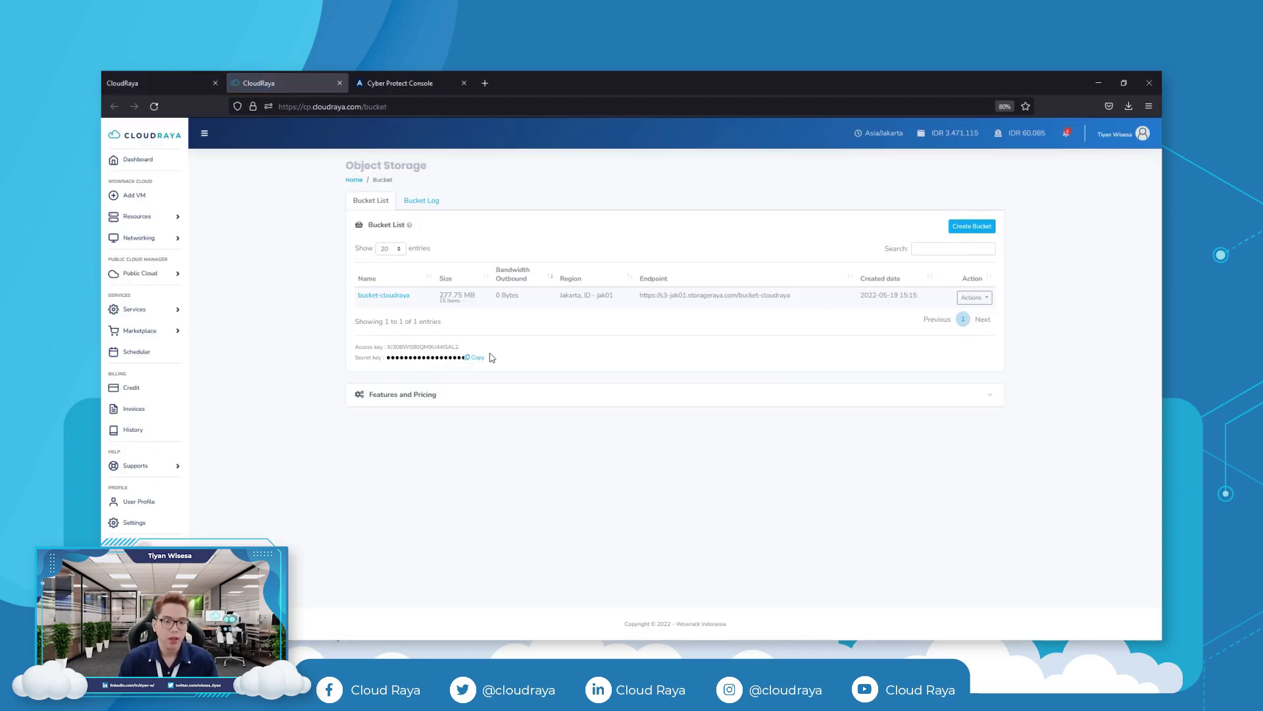
click(370, 297)
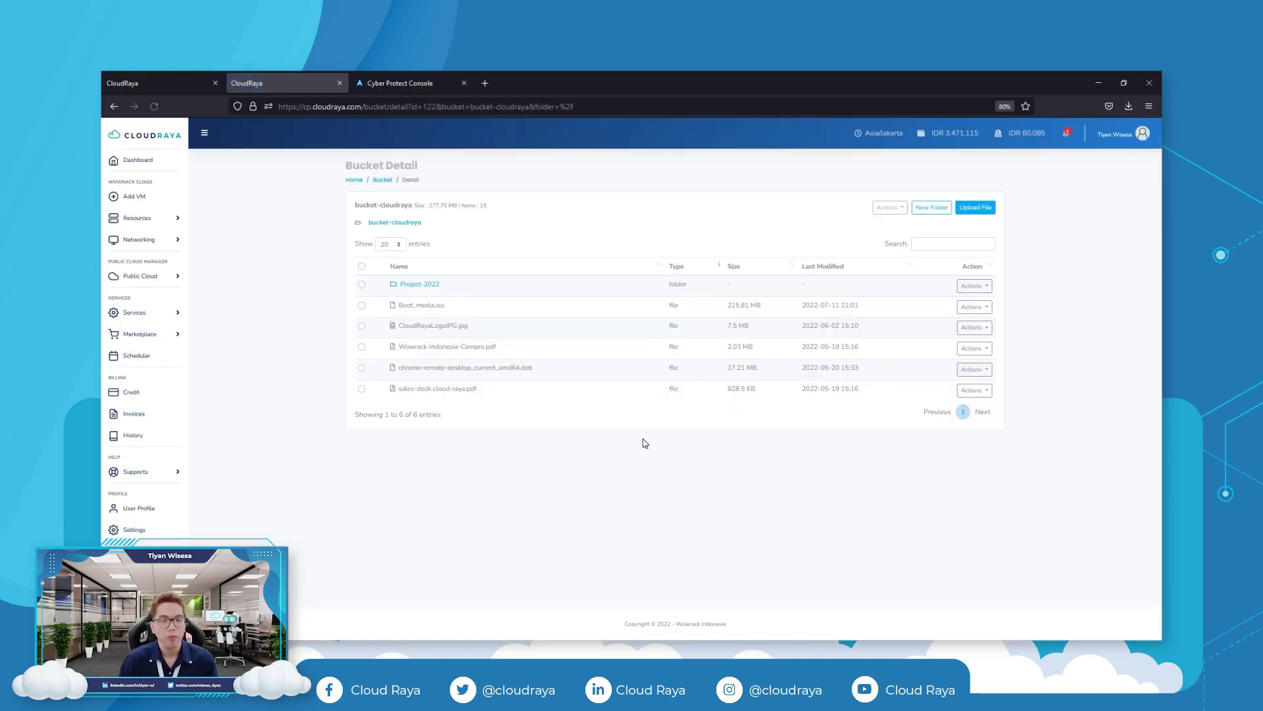
Upload CyberProtect_AgentForLinux_x86_64.bin to the bucket with Public access.
click(976, 208)
click(632, 344)
double_click(298, 177)
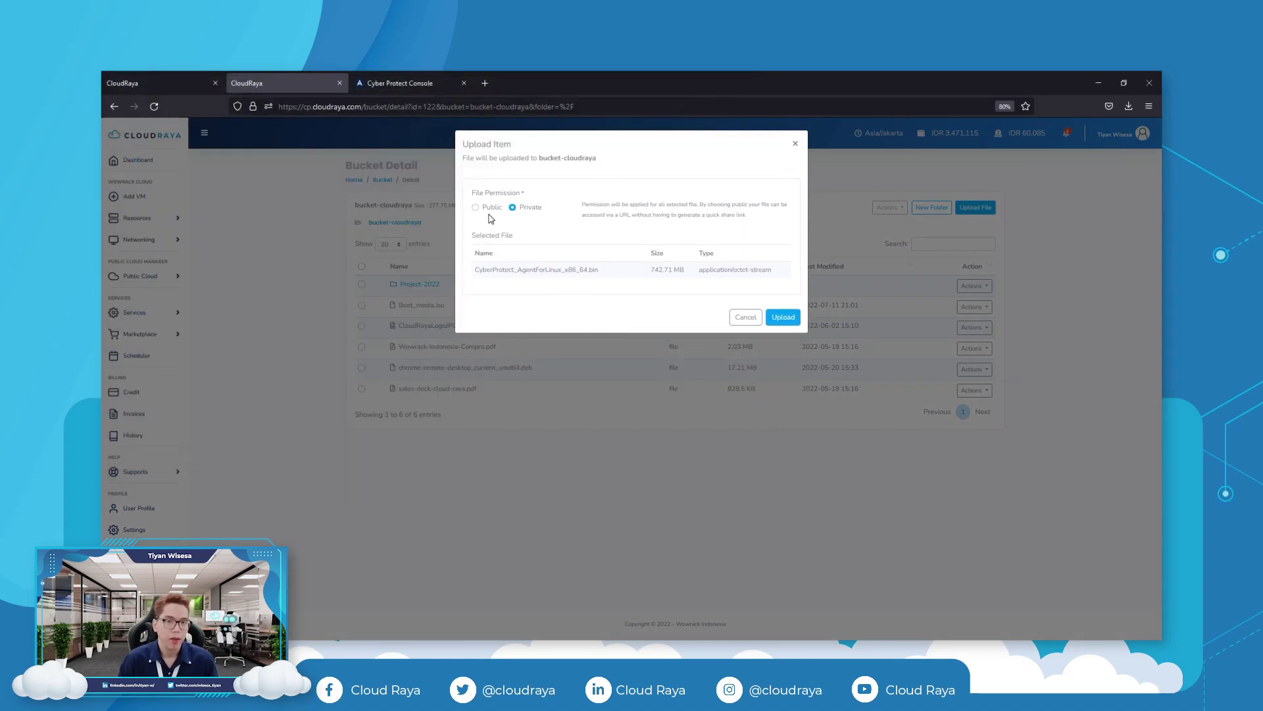
click(487, 208)
click(781, 317)
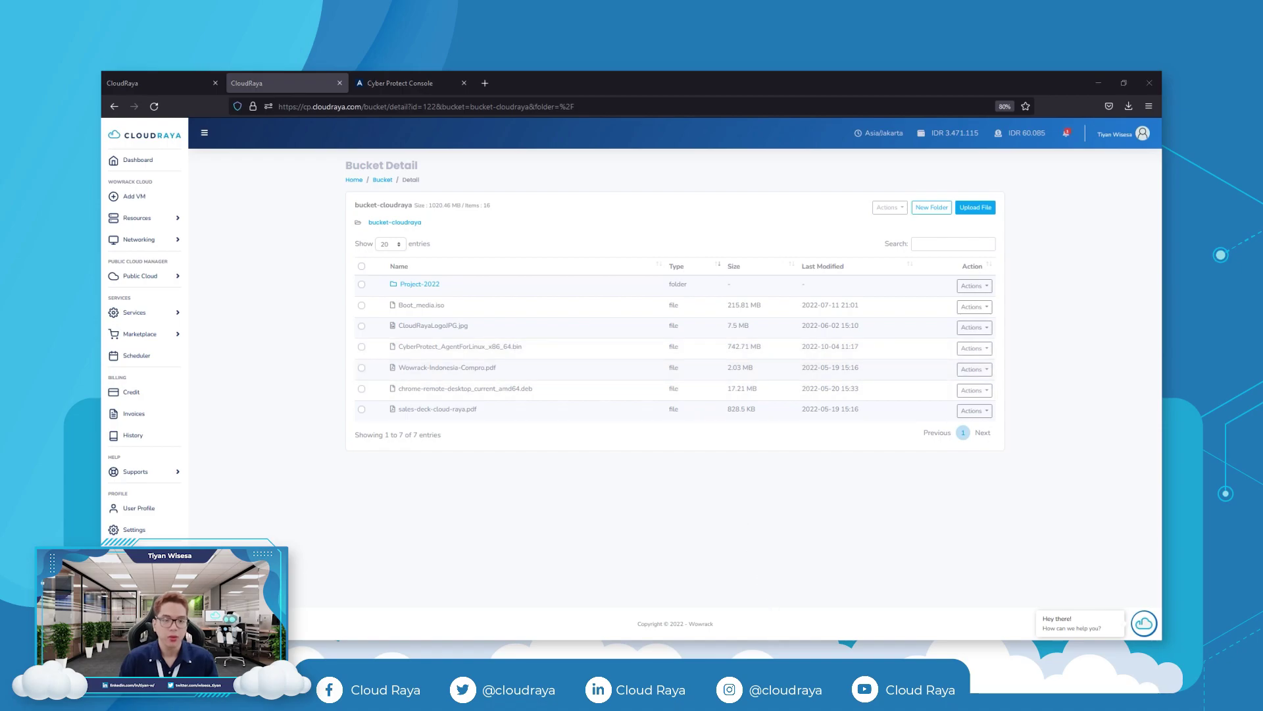
key(alt+Tab)
Copy the installer file's URL from its Actions menu in the bucket.
click(545, 403)
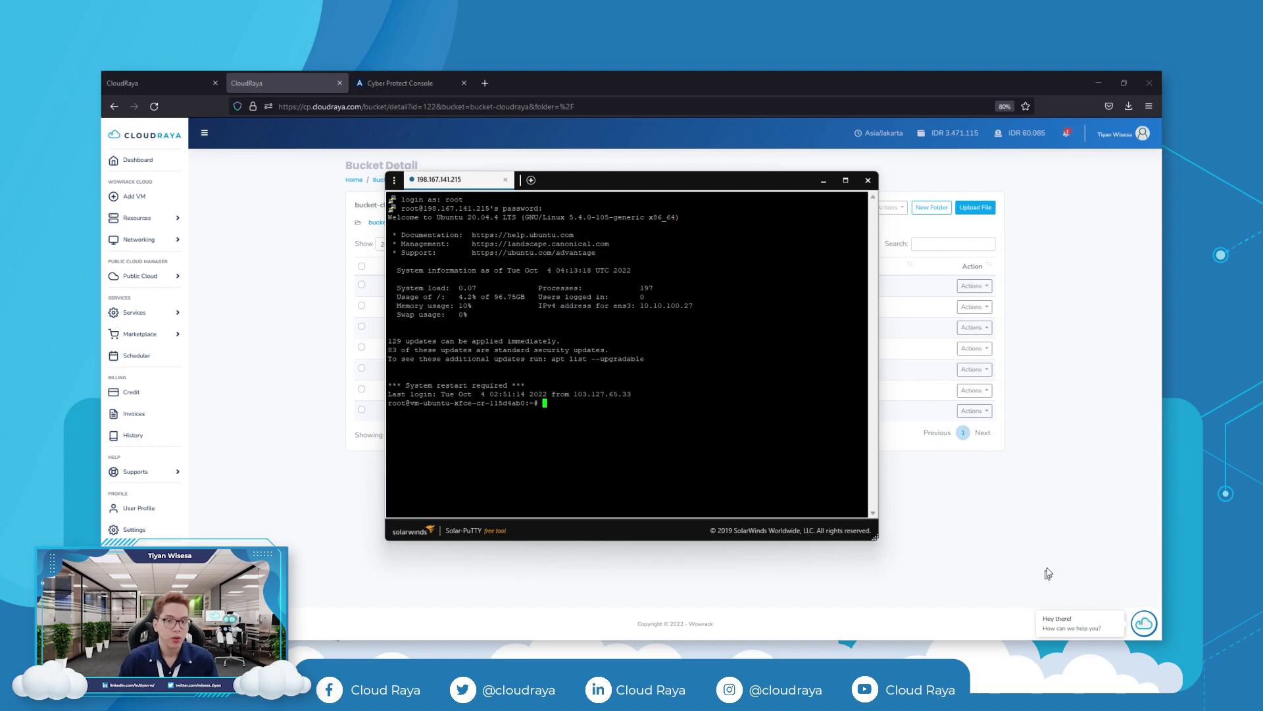
click(912, 500)
click(991, 356)
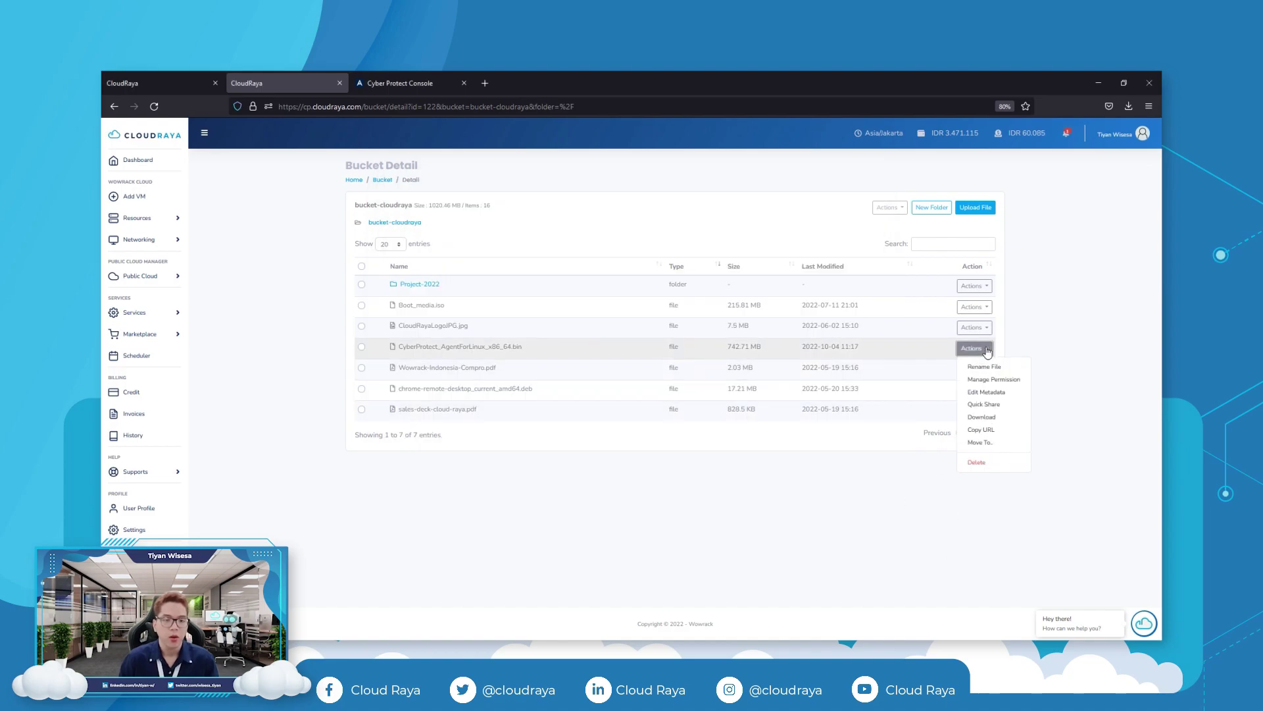
click(991, 432)
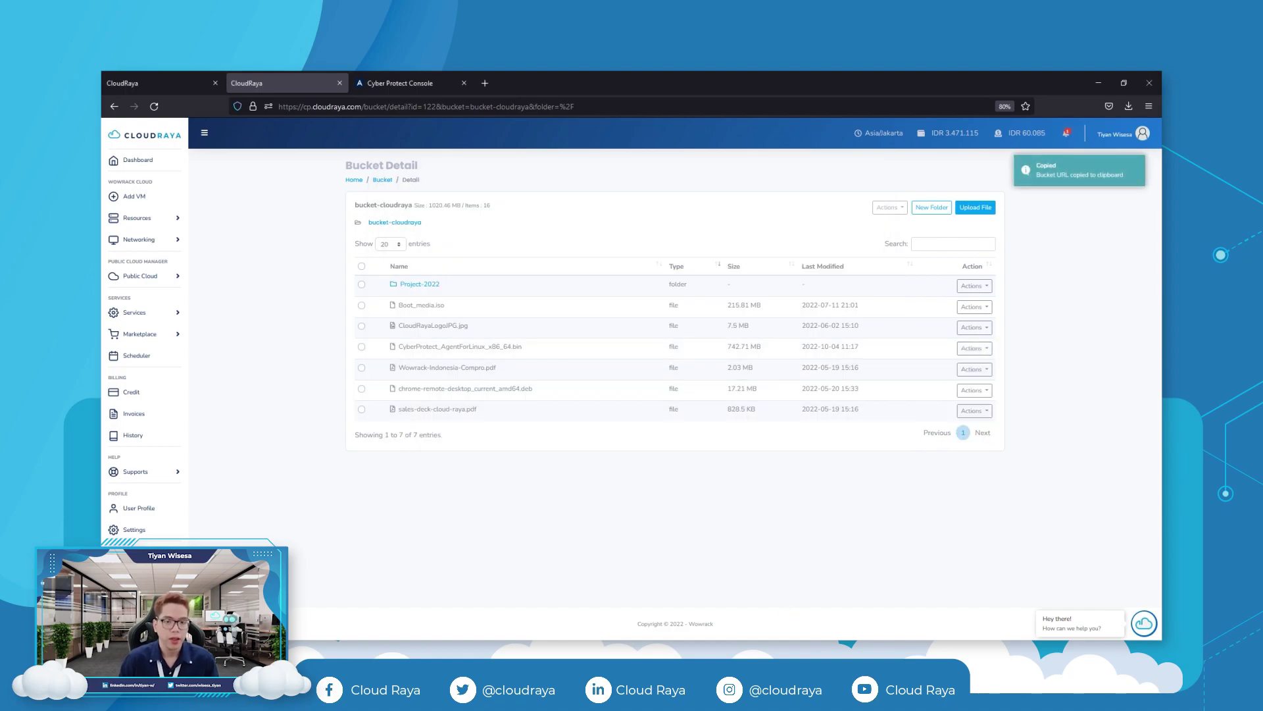
key(alt+Tab)
Download the installer onto the VM with wget and make it executable with chmod a+x.
text(wget)
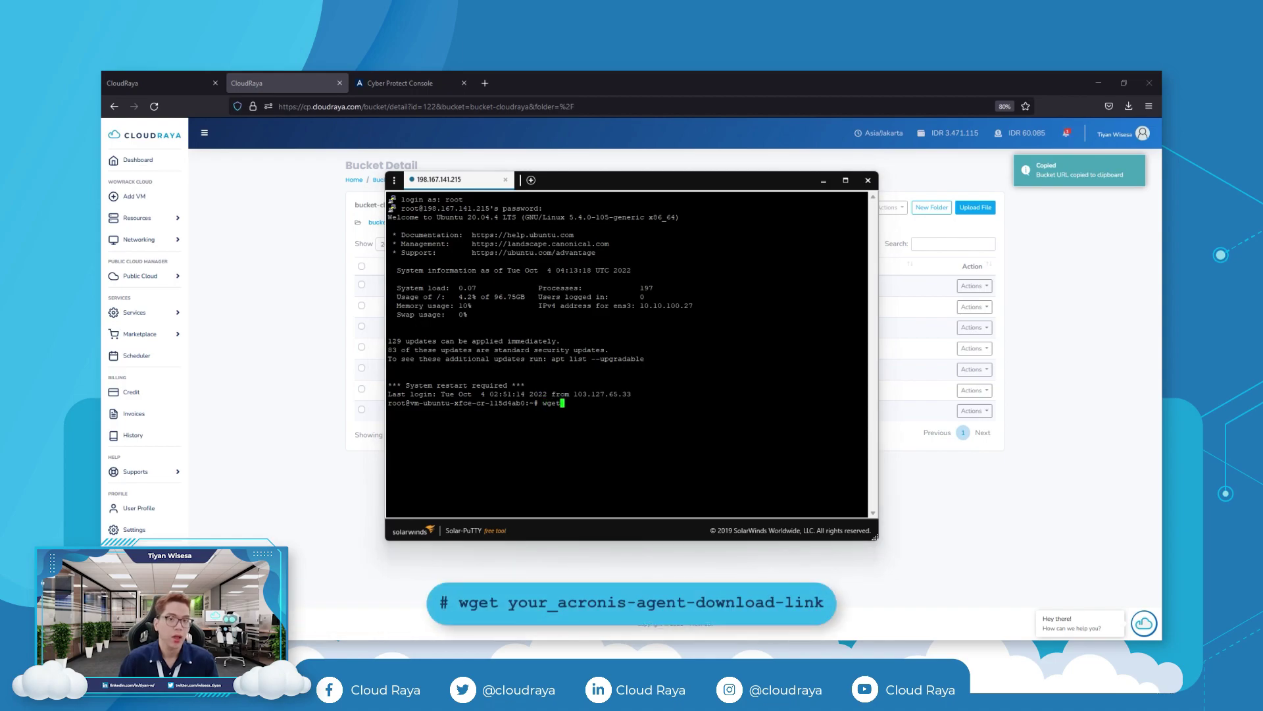
key(ctrl+v)
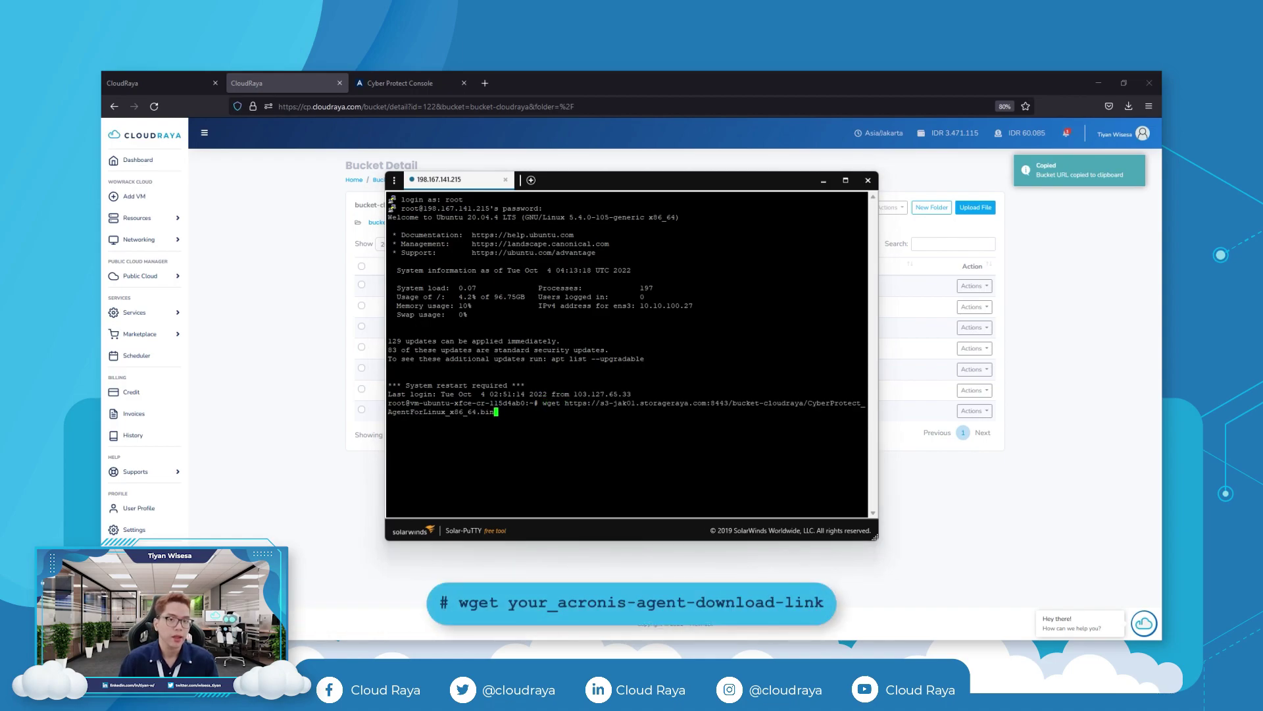
key(Return)
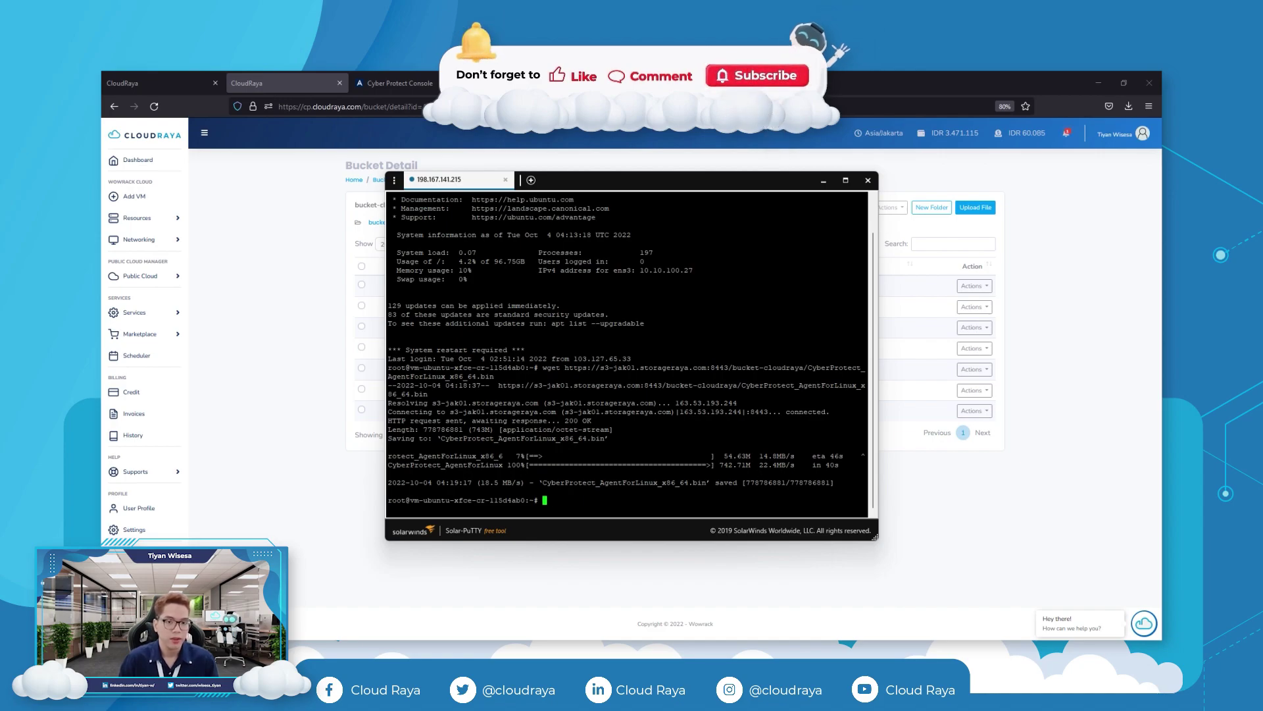
key(shift+Insert)
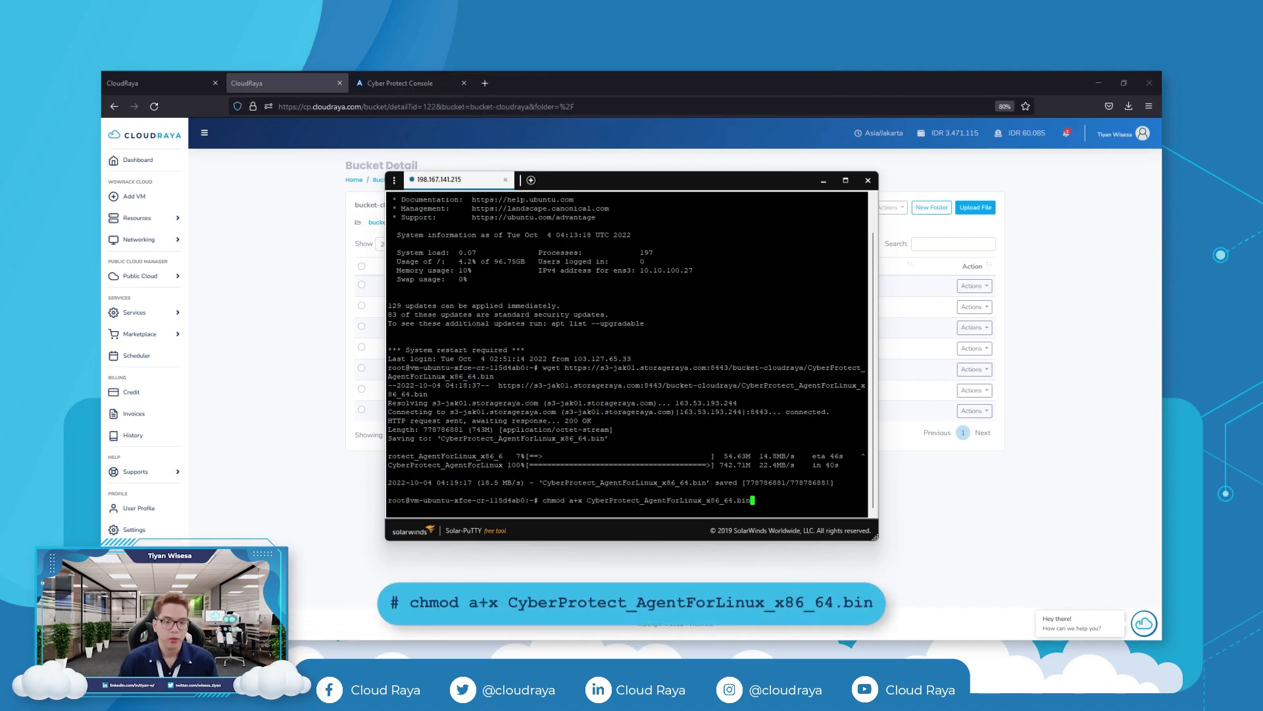
key(Return)
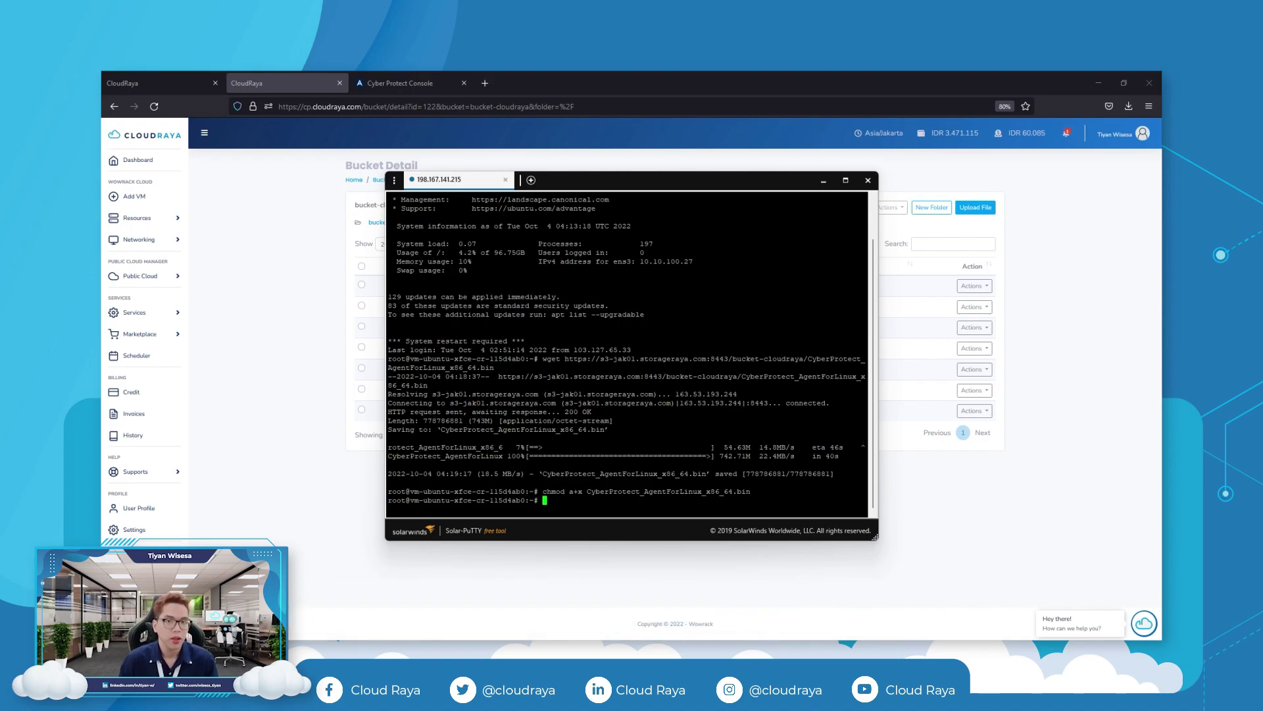
Run ./CyberProtect_AgentForLinux_x86_64.bin and install Agent for Linux, dismissing the utf8 warning.
key(ctrl+v)
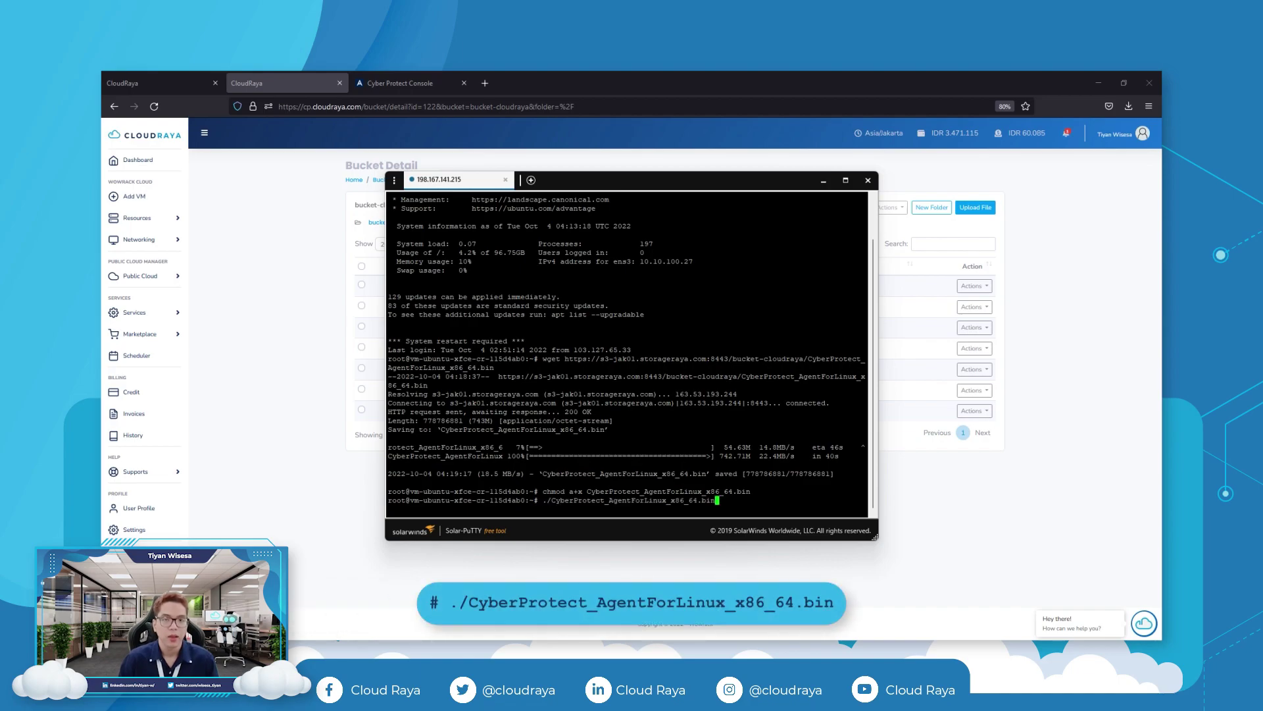
key(Return)
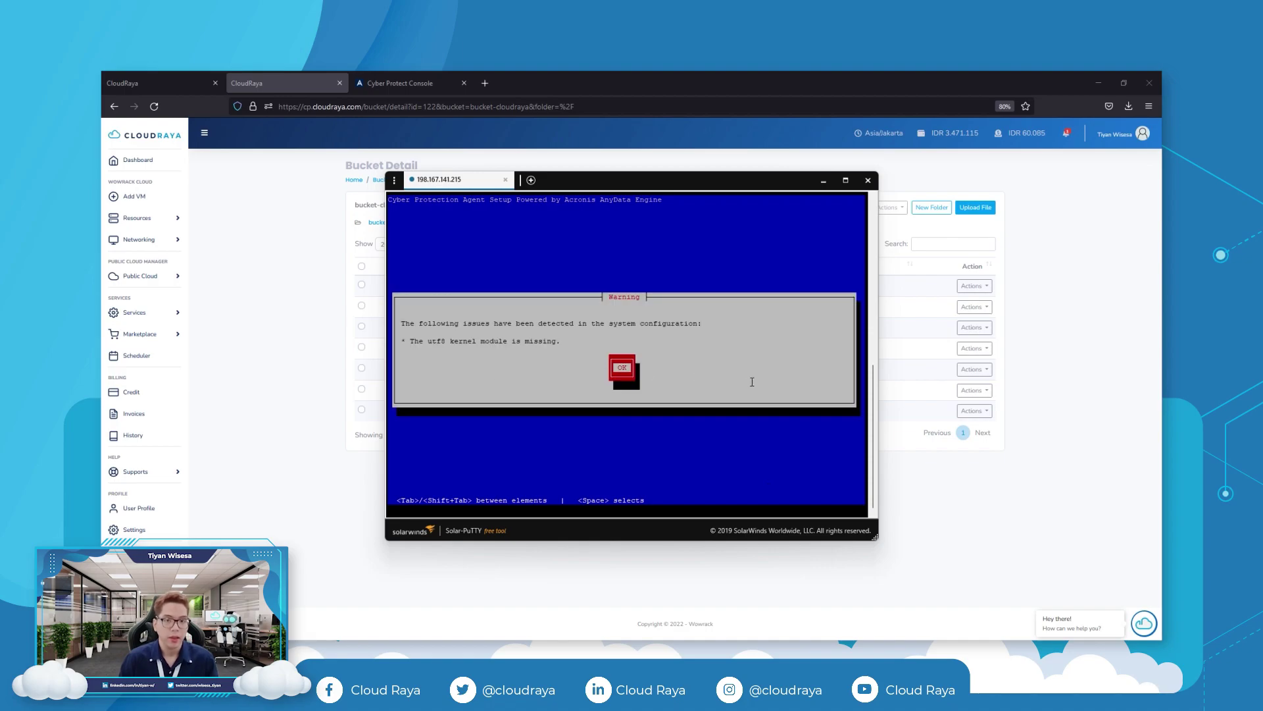
key(Return)
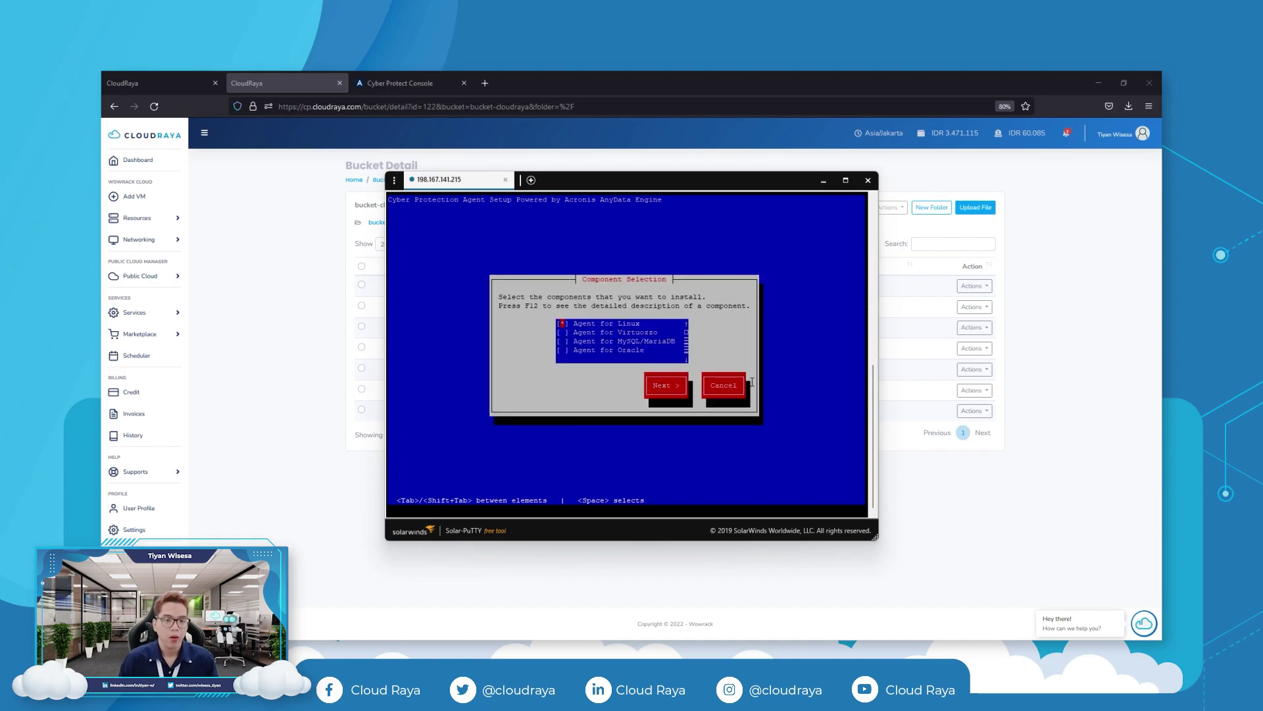
key(Tab)
key(Return)
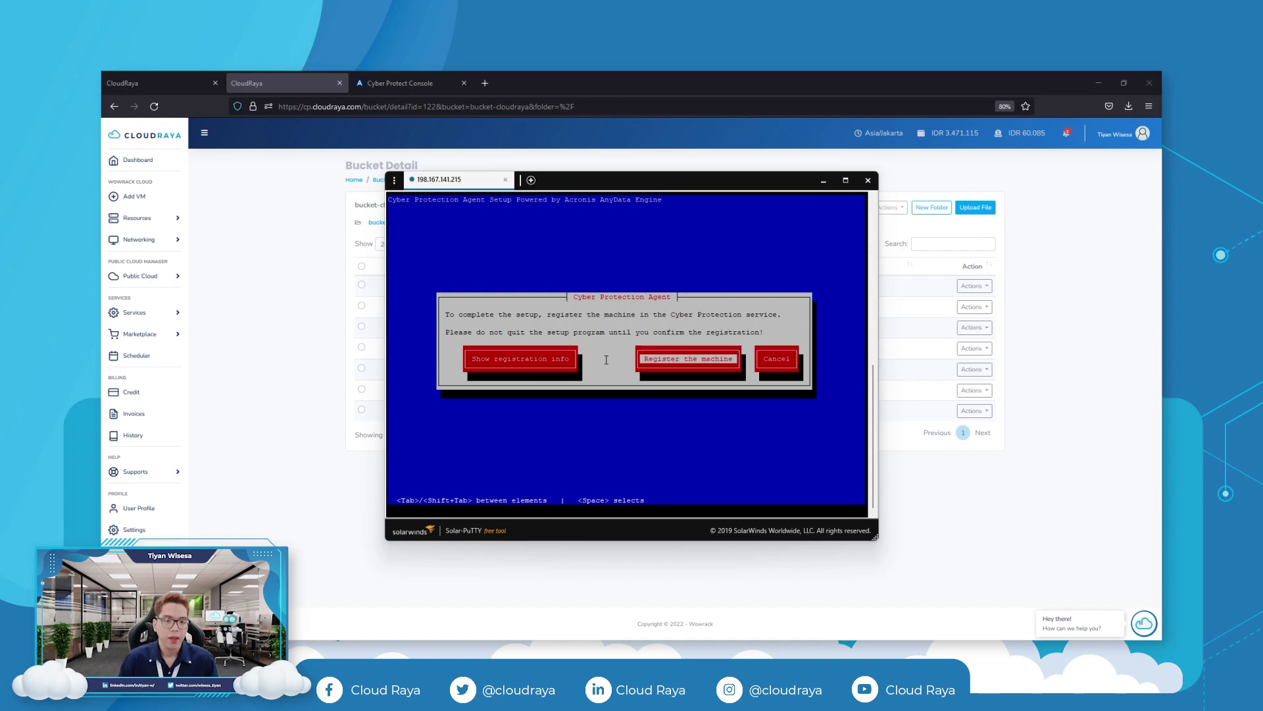
Show the registration info and open the registration link in a new Firefox tab.
key(space)
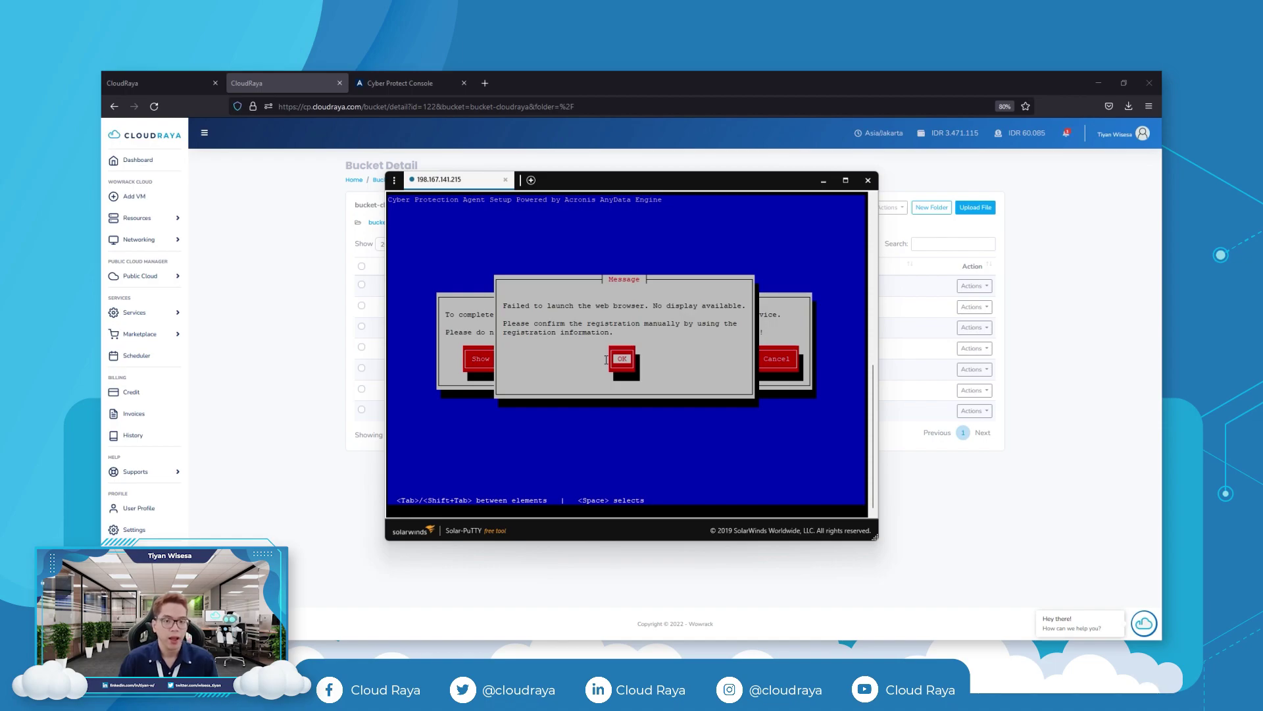
key(space)
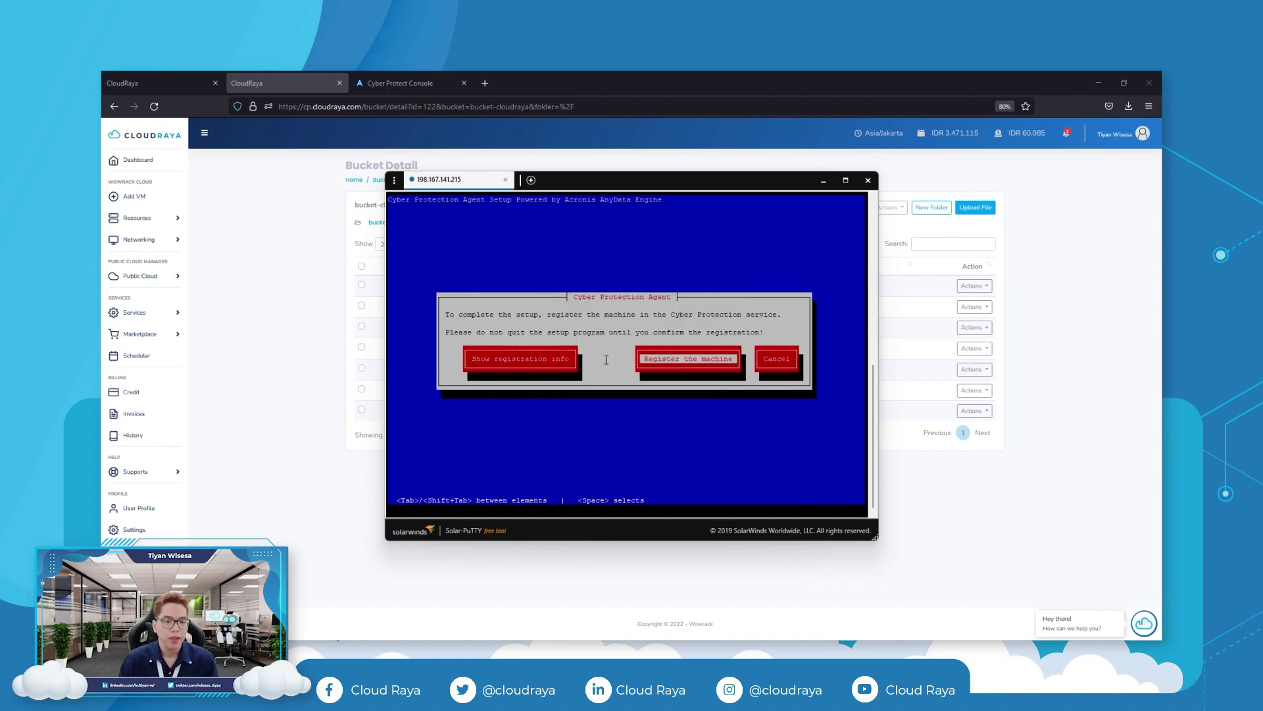
key(shift+Tab)
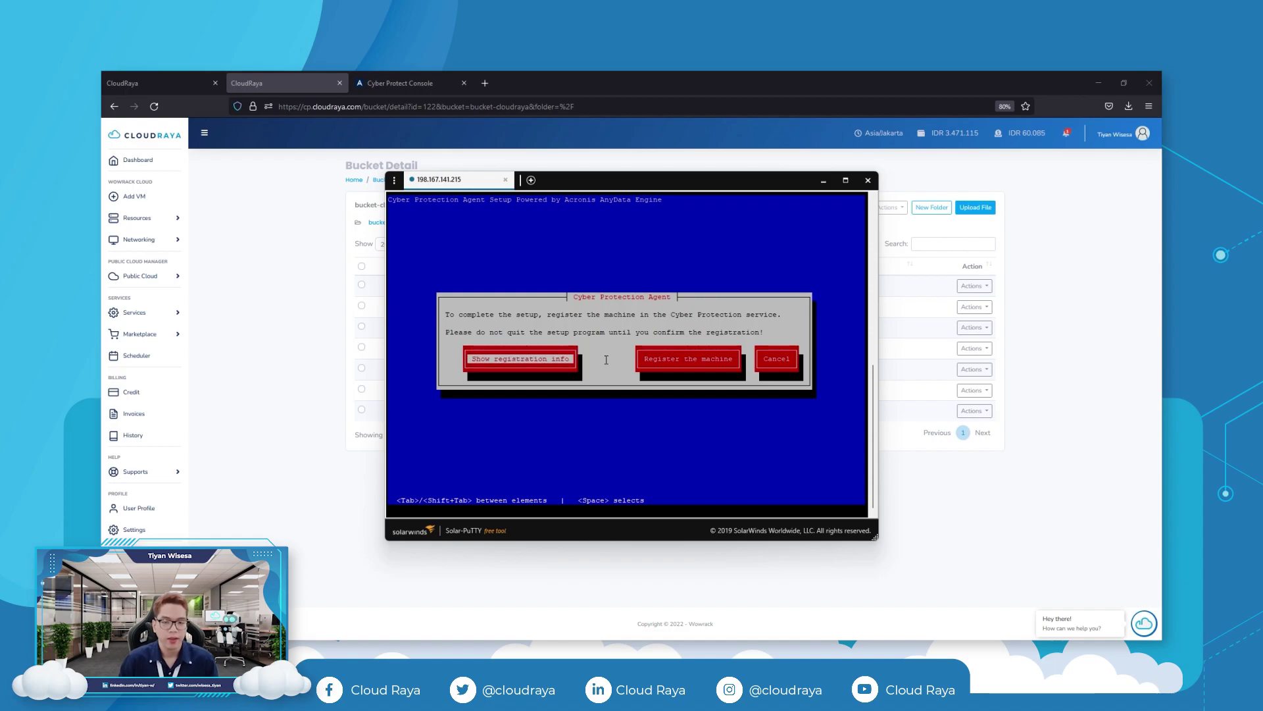
key(space)
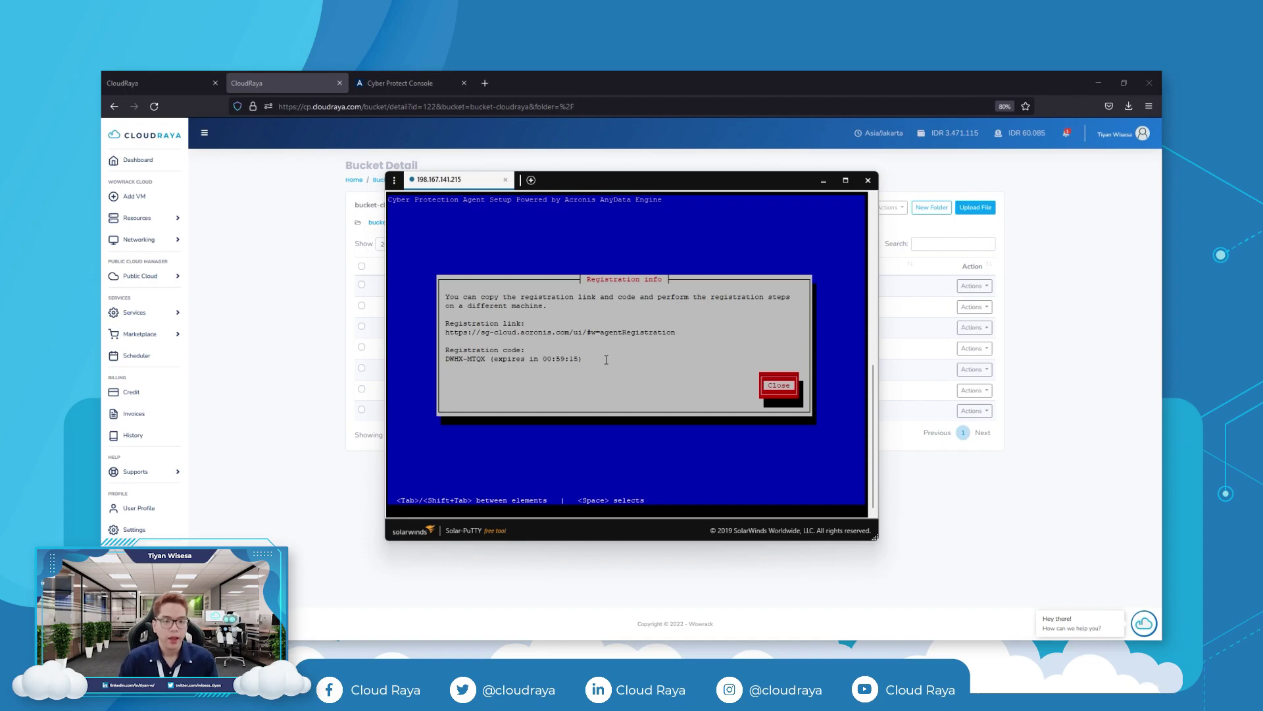
drag(445, 334, 675, 333)
click(485, 83)
key(ctrl+v)
key(Return)
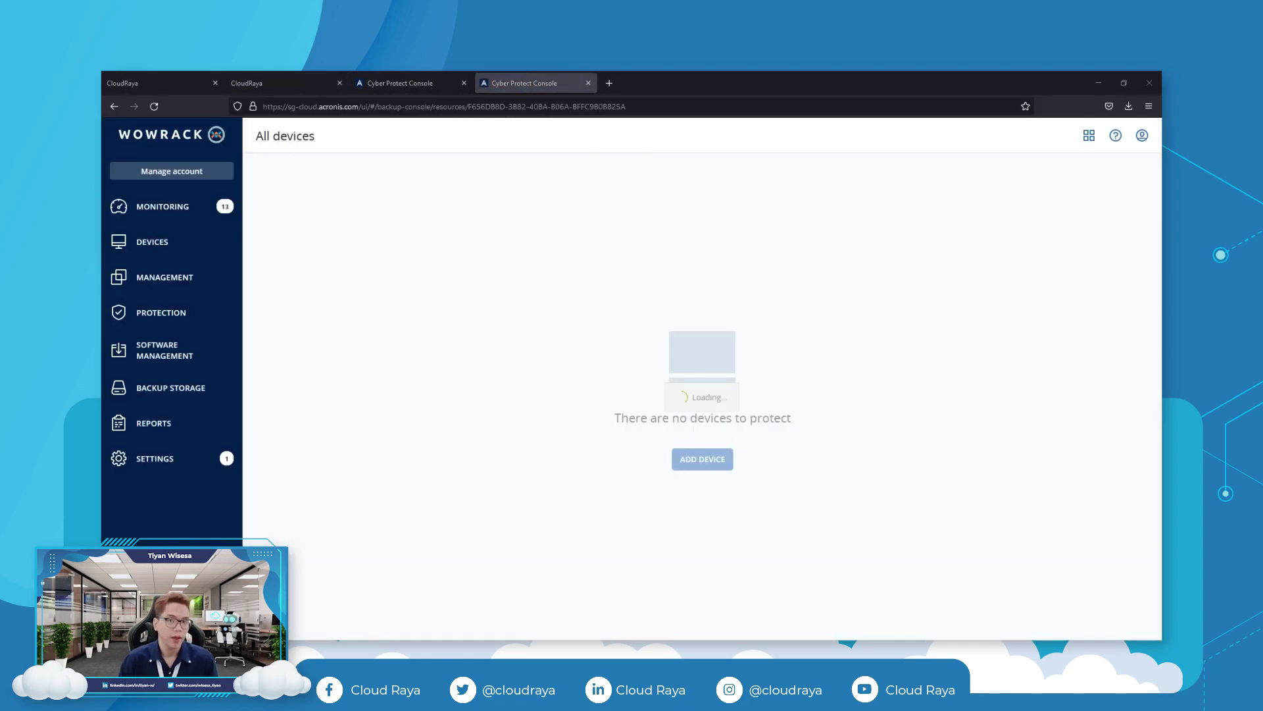
Paste the registration code from the terminal and confirm registration of vm-ubuntu-xfce-cr-115d4ab0.
key(alt+Tab)
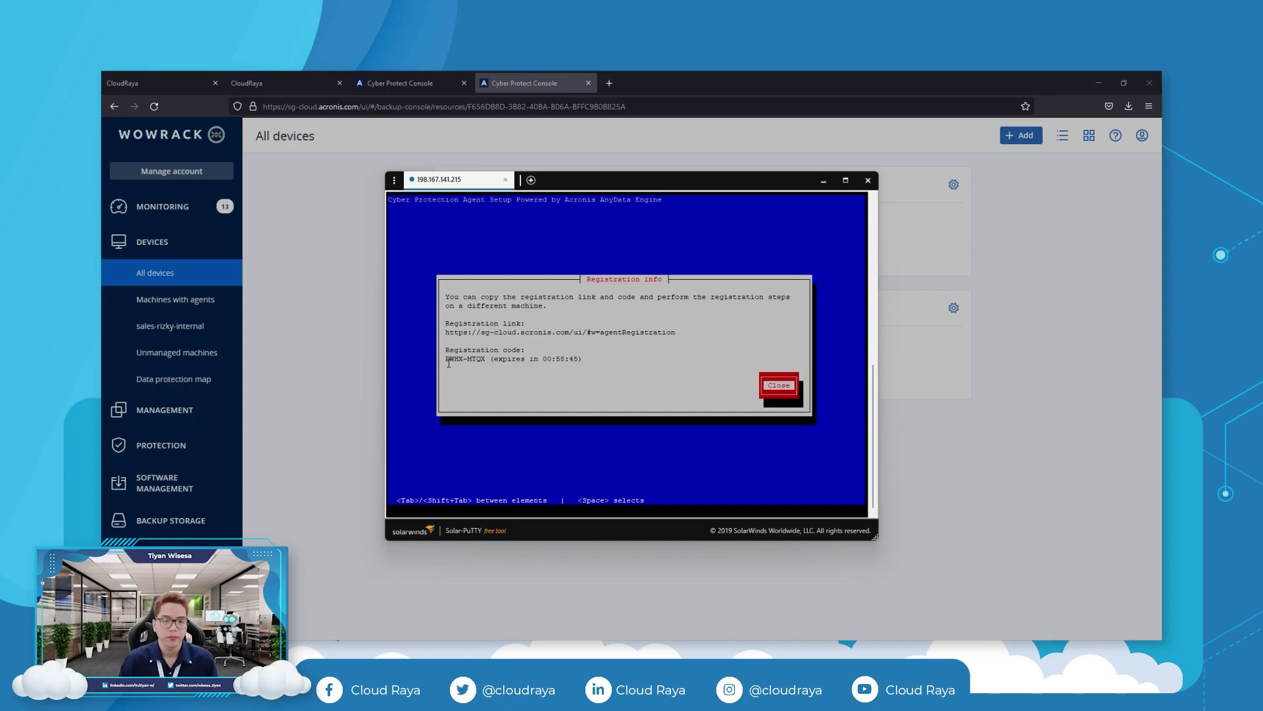
drag(448, 360, 486, 360)
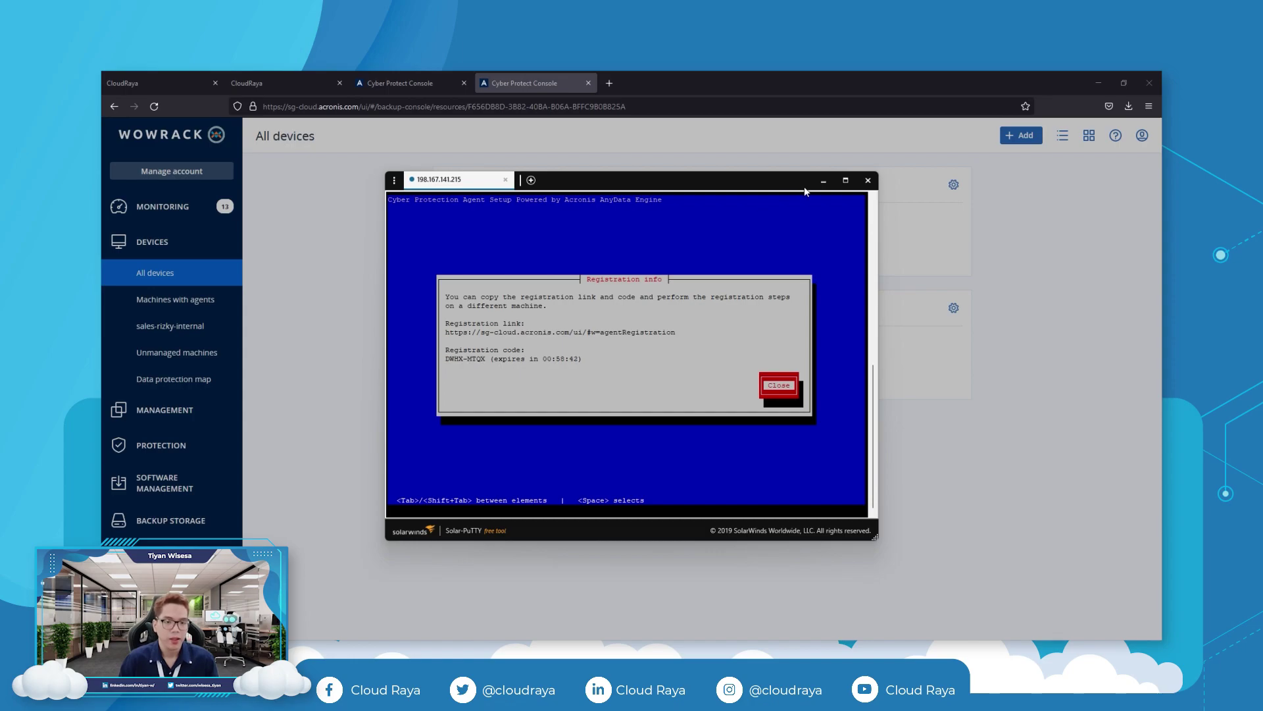
click(832, 181)
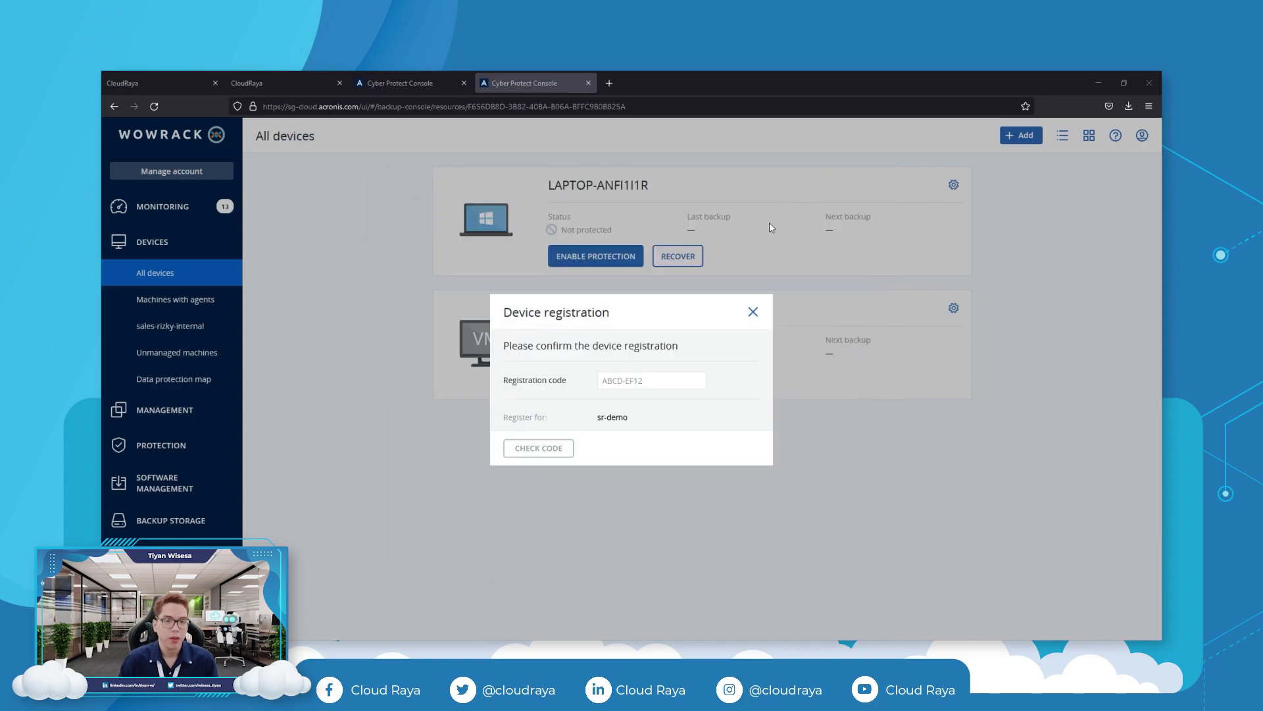
right_click(658, 379)
click(693, 491)
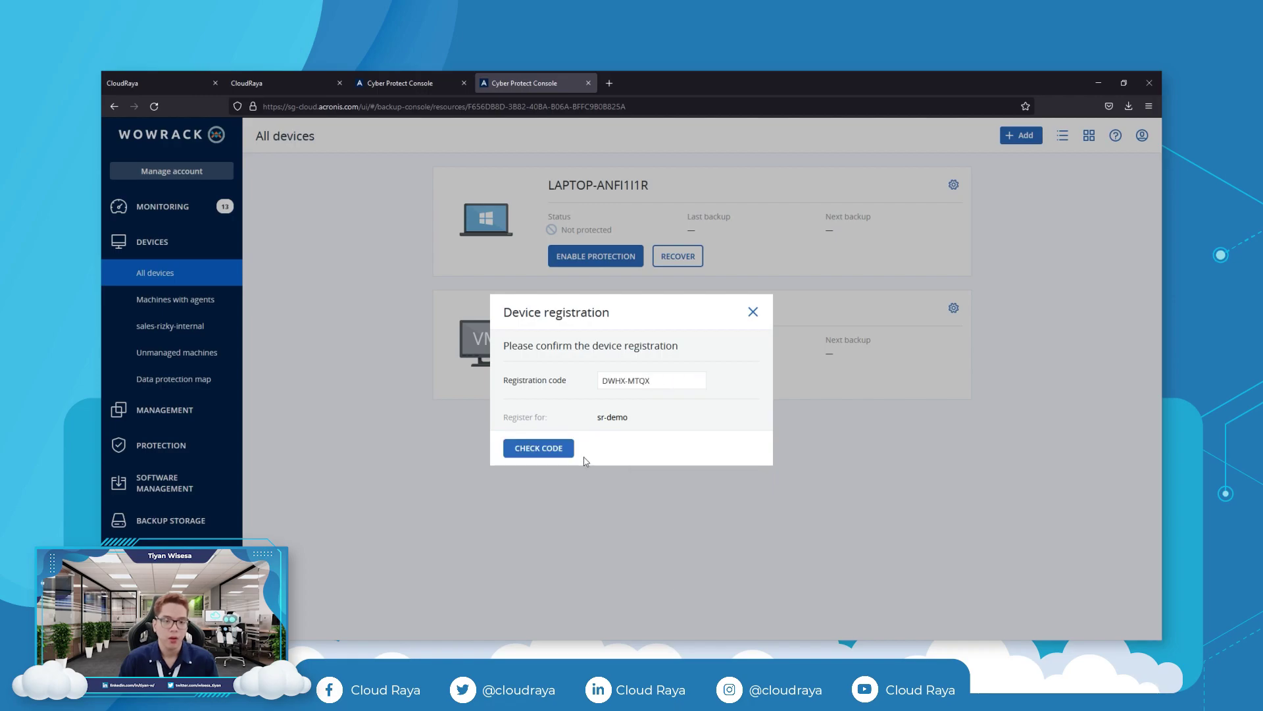
click(540, 451)
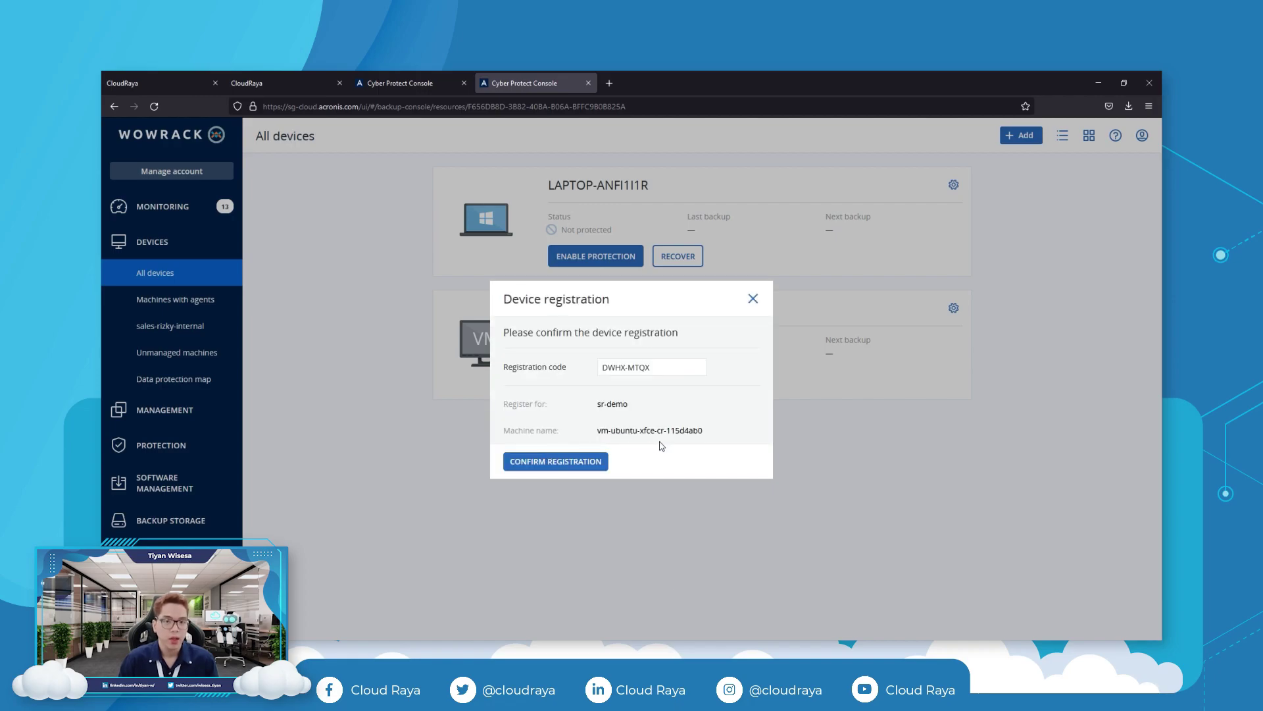
click(557, 463)
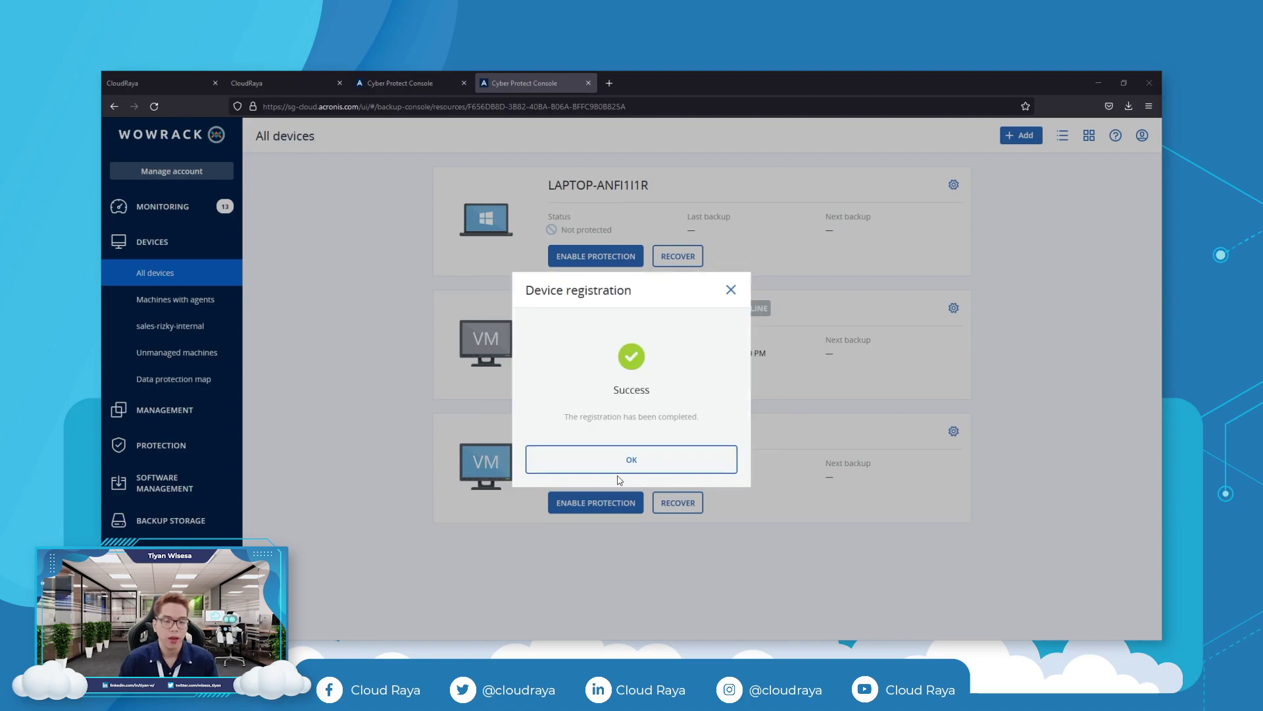
click(635, 467)
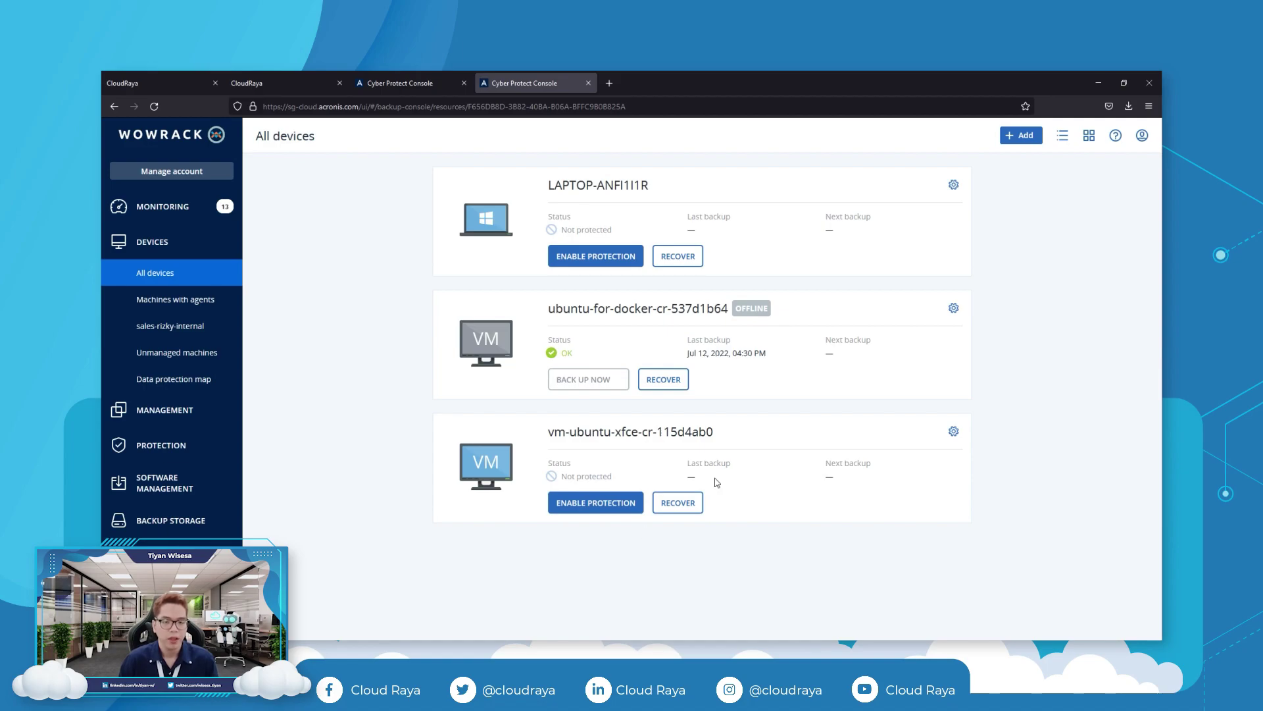
Start a new protection plan backing up the entire machine with scheduling switched off.
click(599, 504)
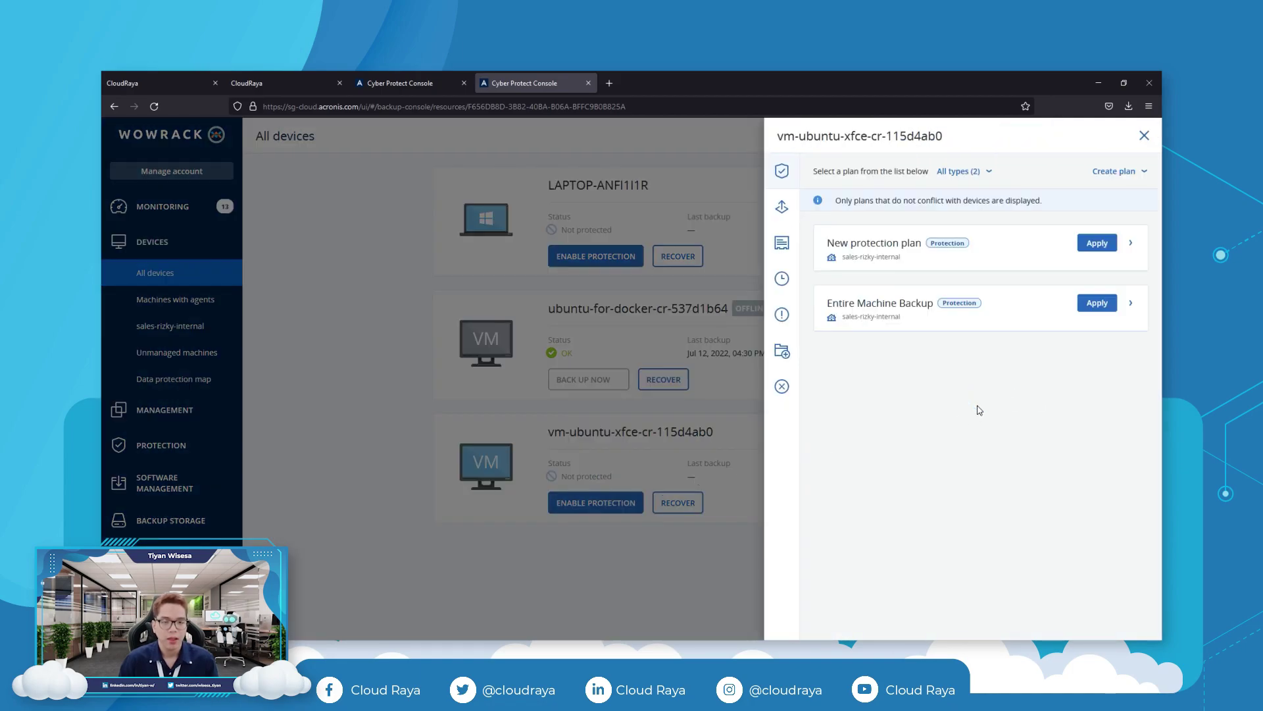
click(1114, 171)
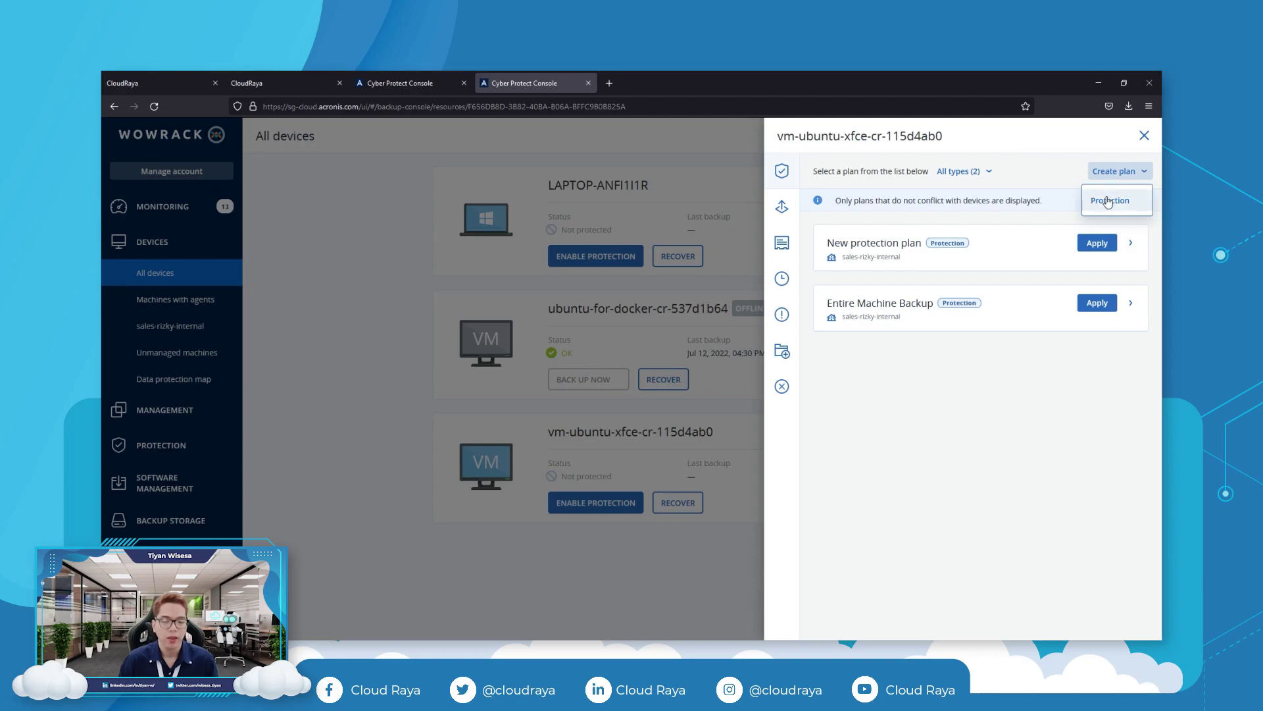
click(1109, 202)
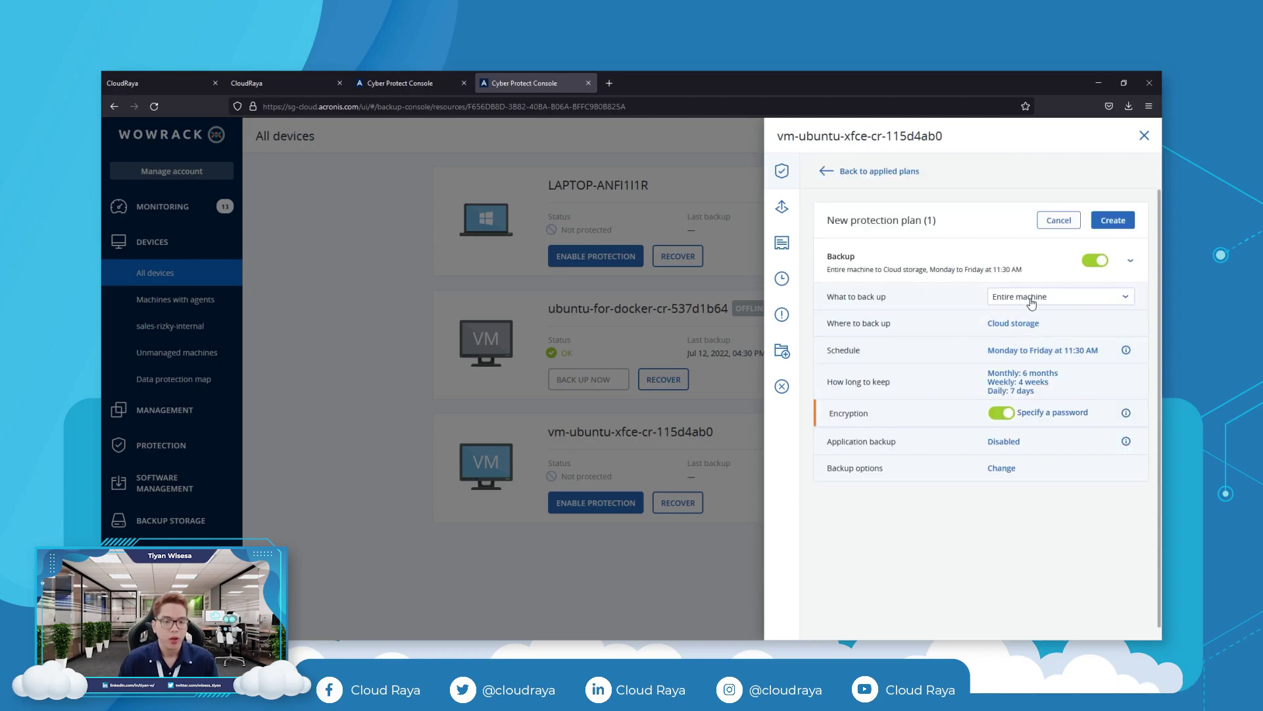
click(1032, 300)
click(1041, 330)
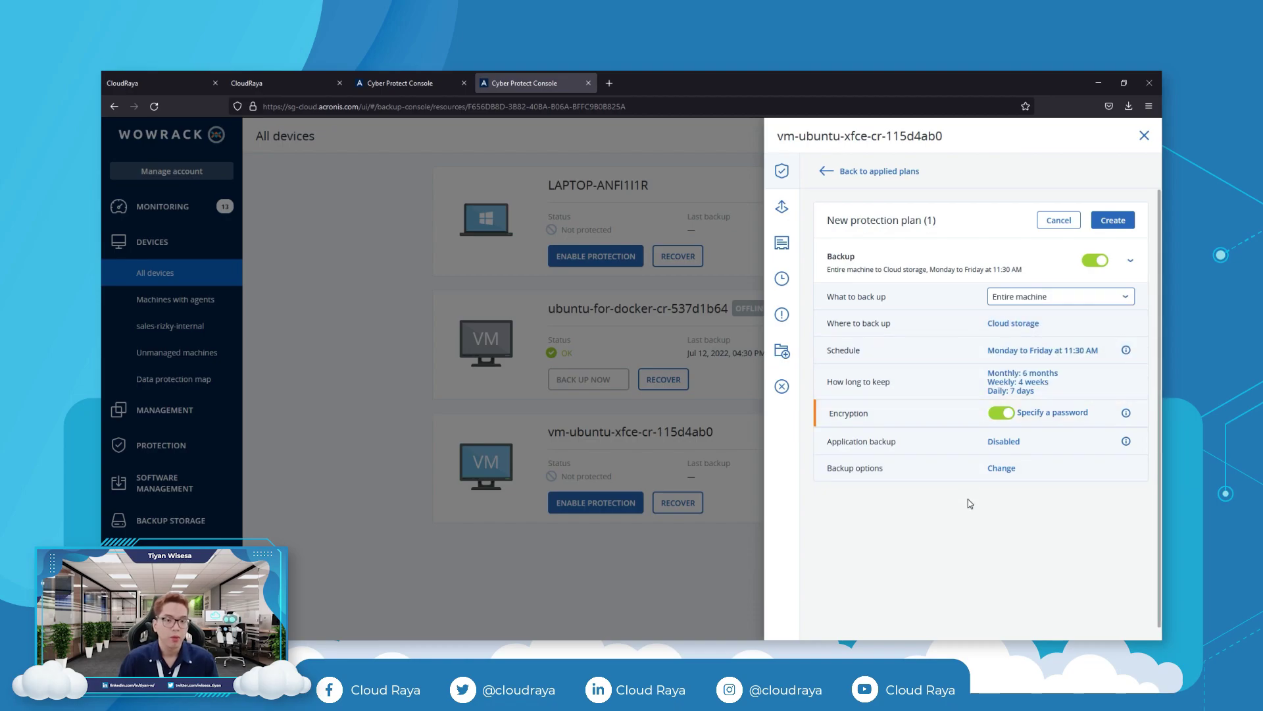
click(1044, 353)
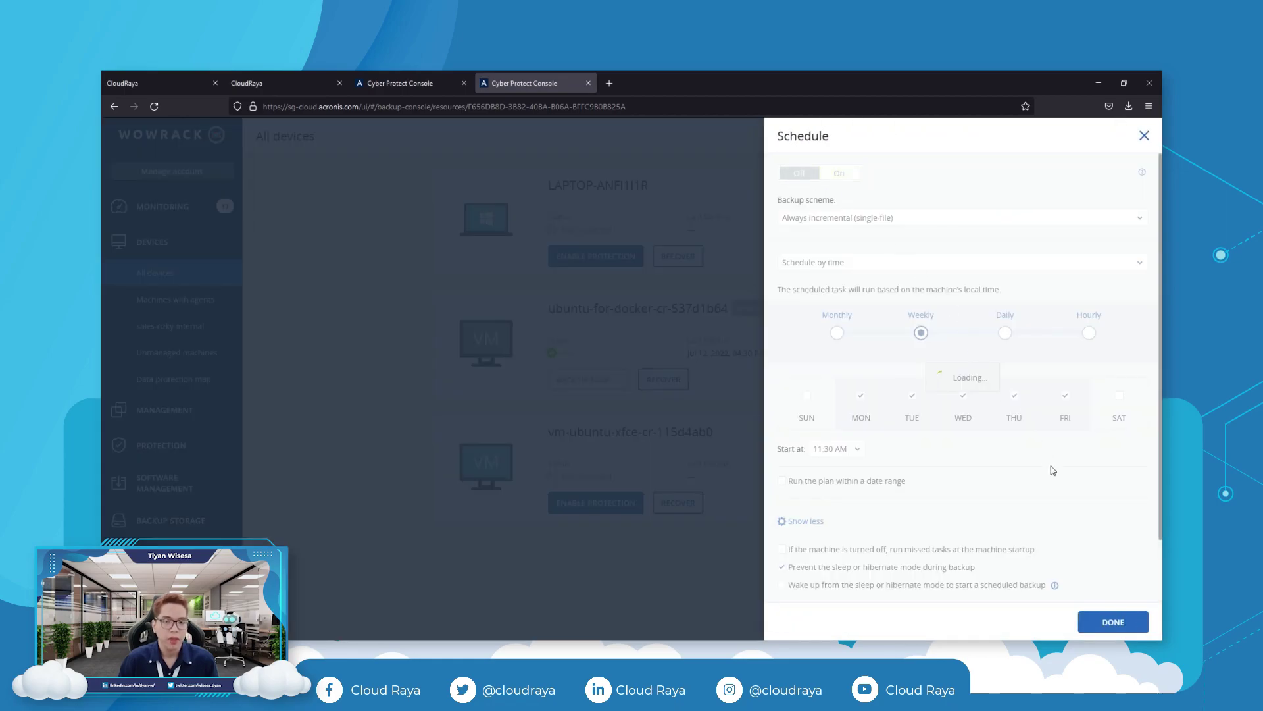
click(1114, 622)
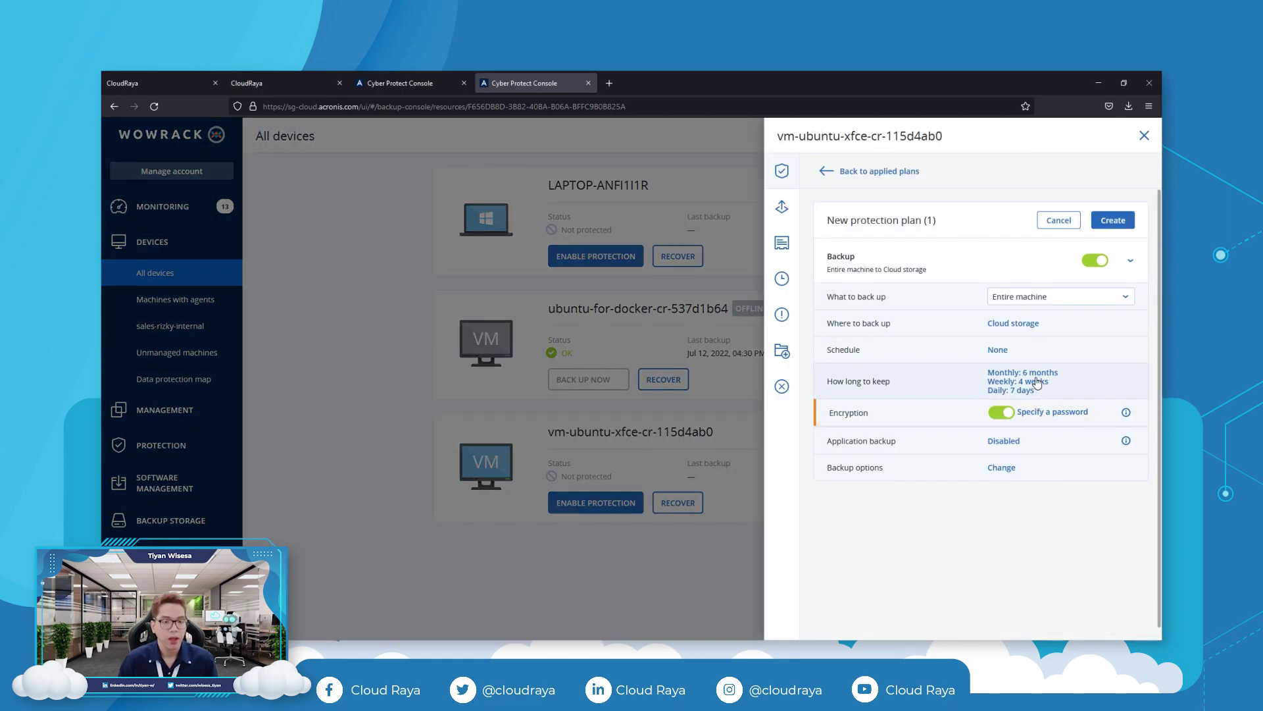
Set cleanup to keep only 1 backup, then create the plan and accept the VM quota.
click(1037, 383)
click(853, 167)
click(844, 213)
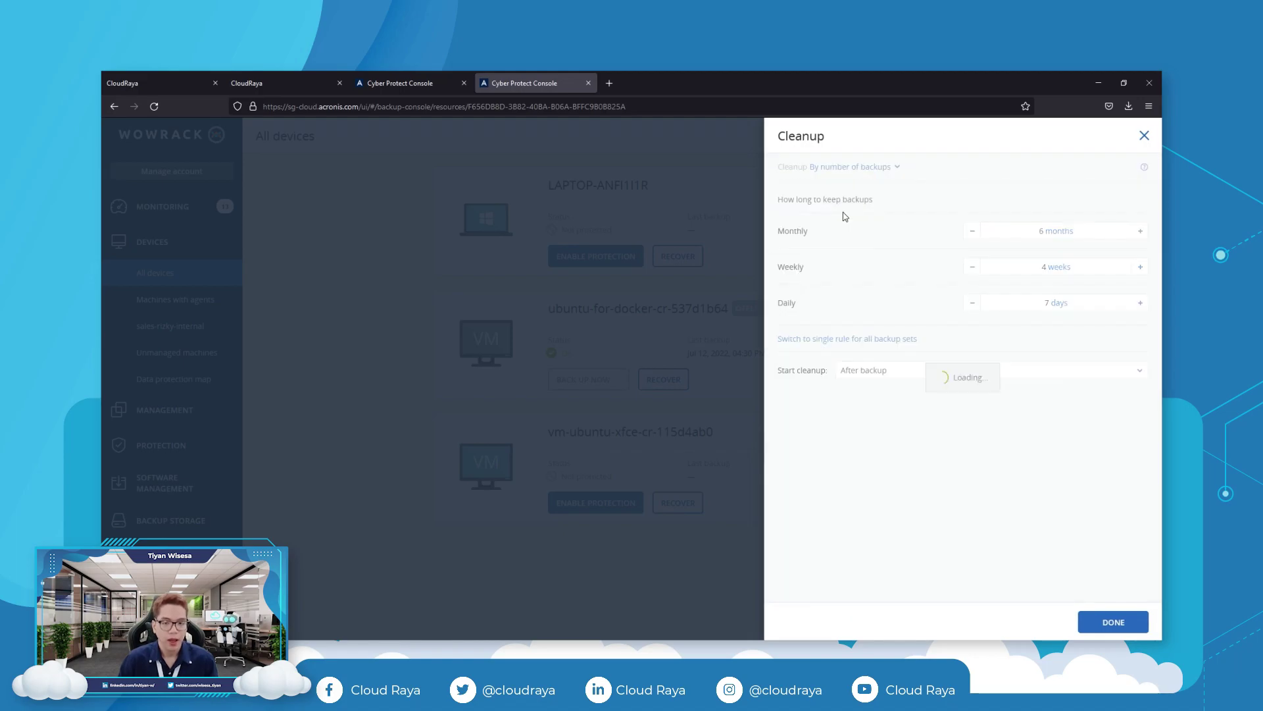
key(BackSpace)
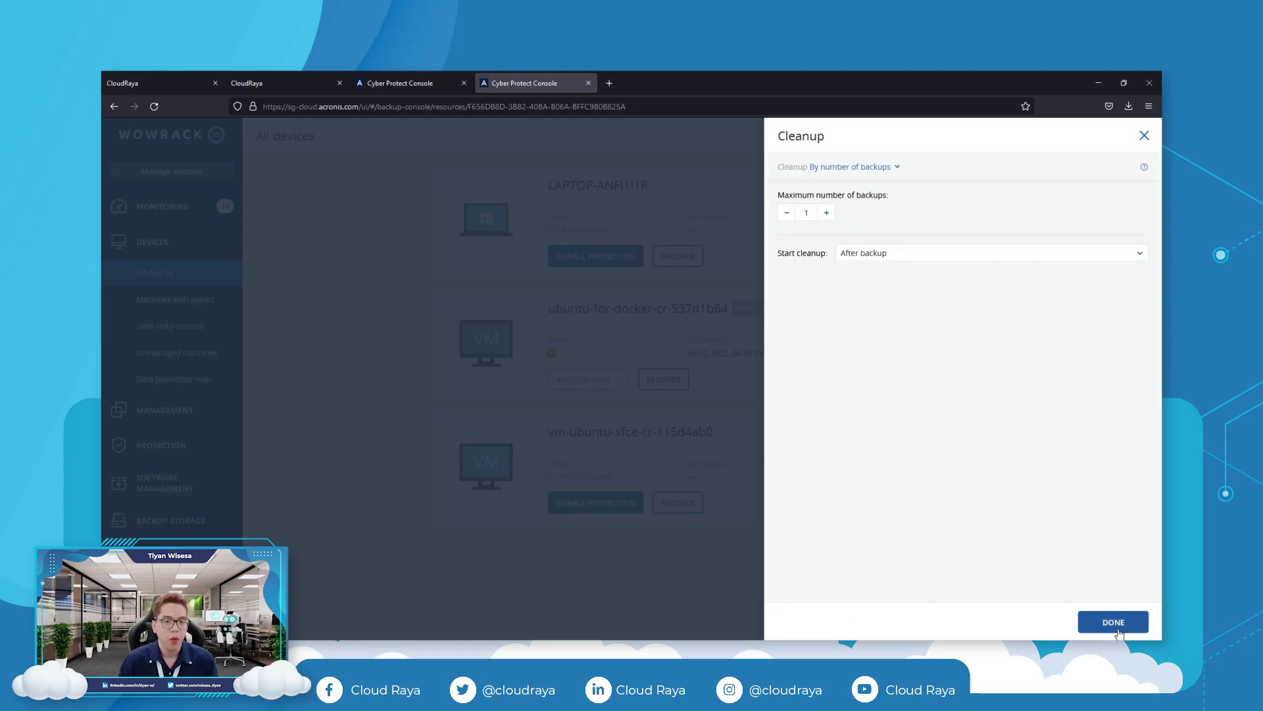
click(1112, 626)
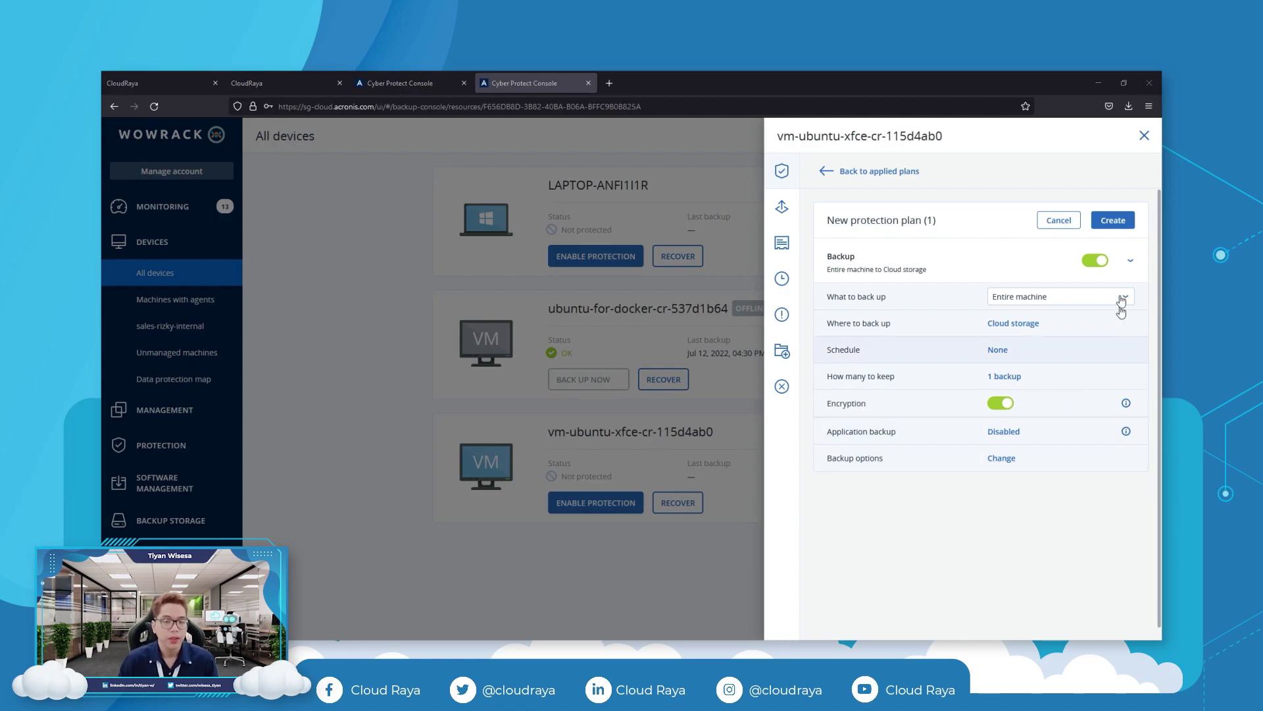
click(1113, 219)
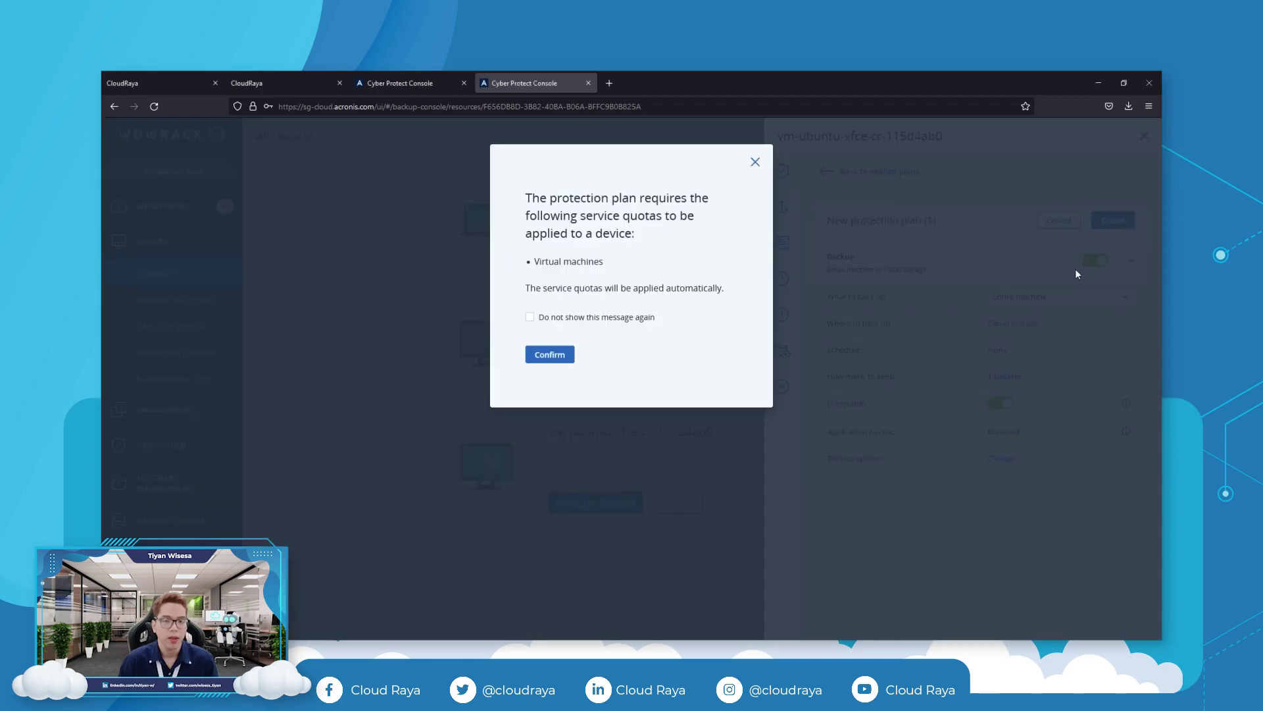
click(546, 354)
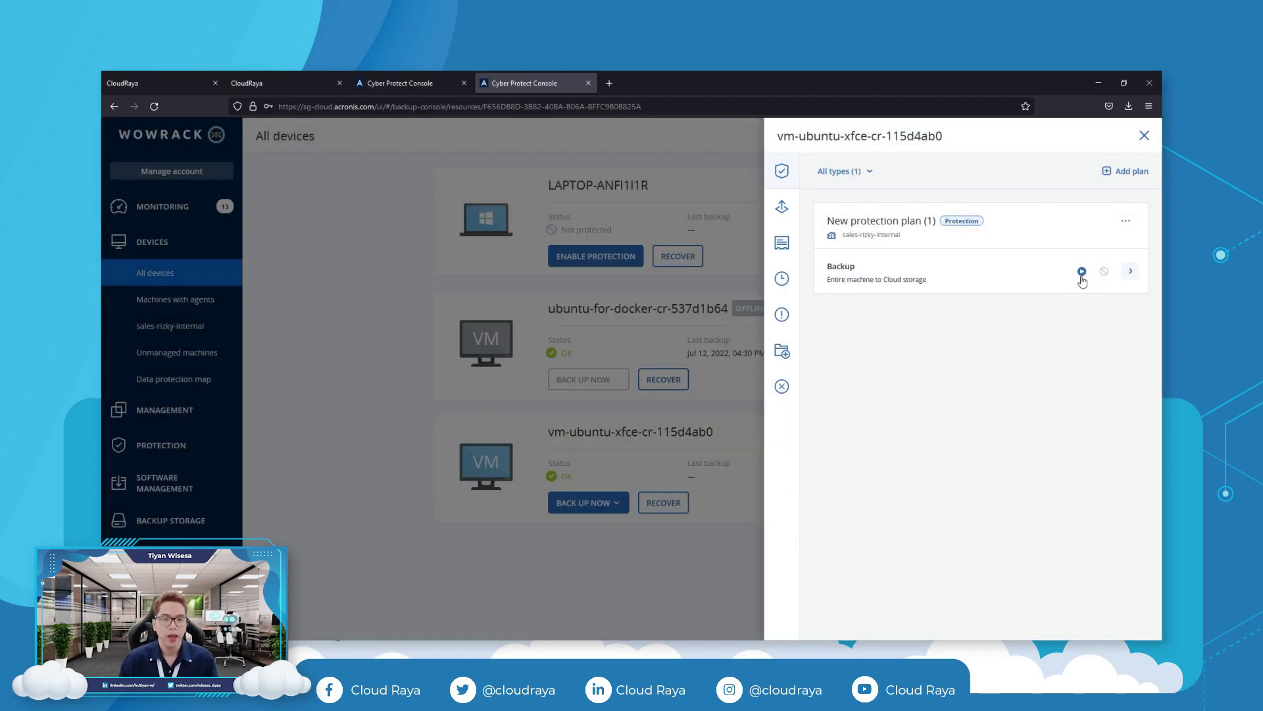
Run the XFCE VM backup now until it succeeds at 11:38 AM, then bring up VirtualBox.
click(1081, 277)
click(1013, 463)
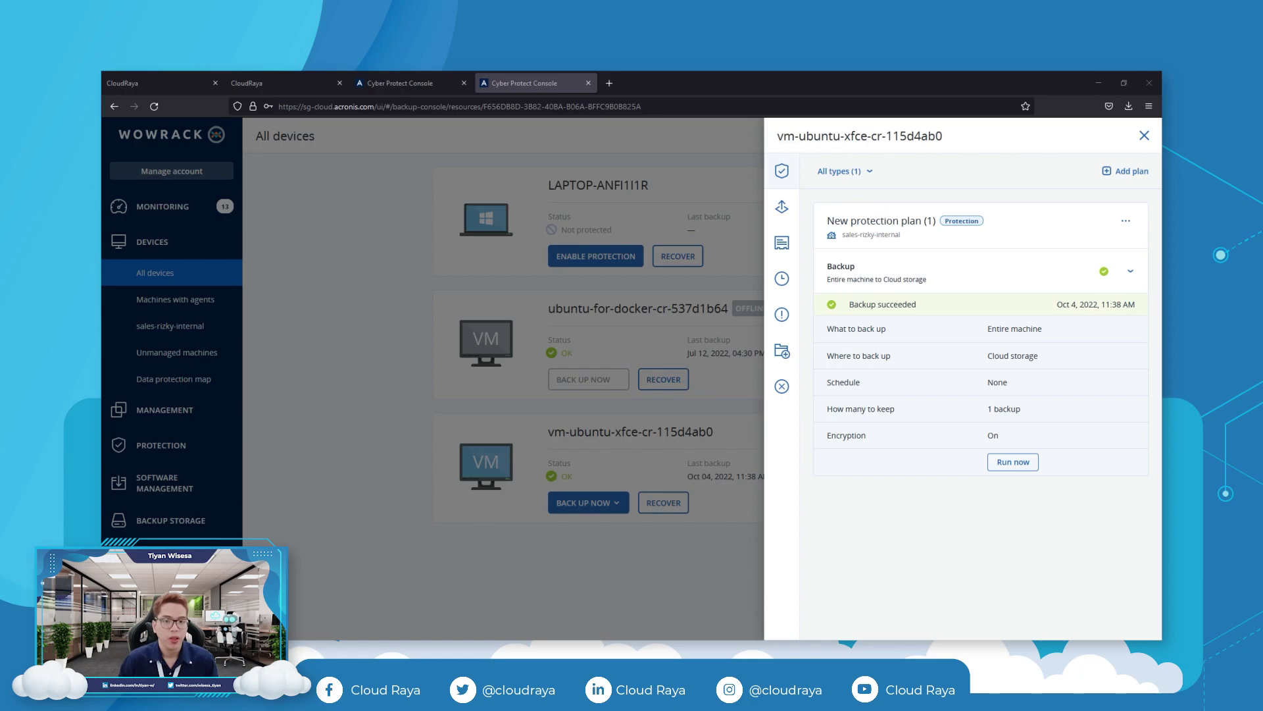
click(807, 653)
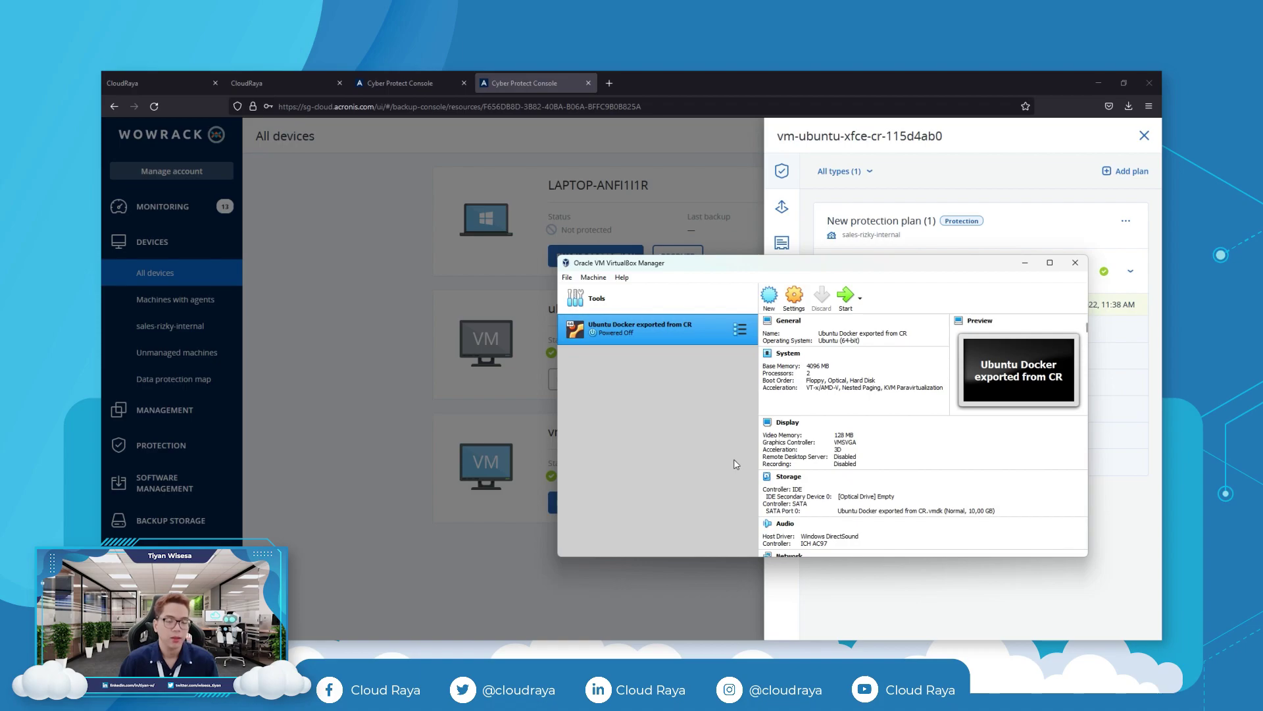
Start a new VM named 'Ubuntu XFCE exported from CR' with 4096 MB memory.
click(770, 296)
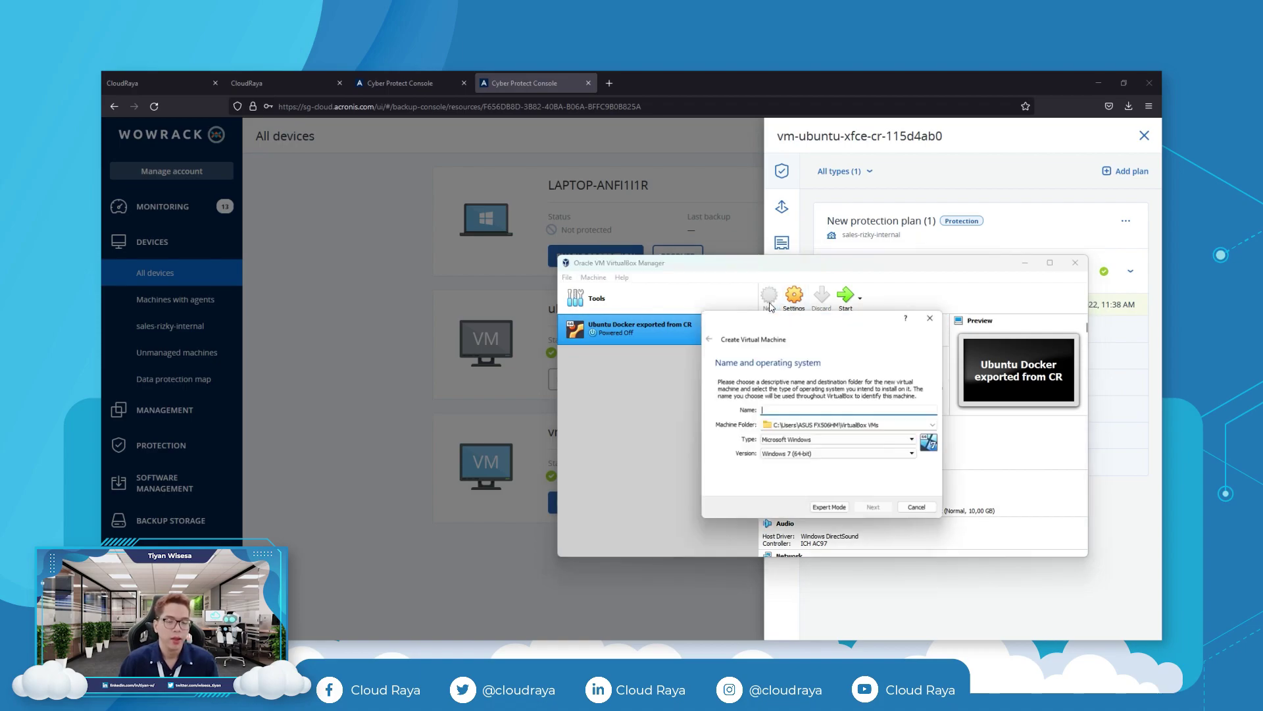
text(Ubuntu XFCE exported)
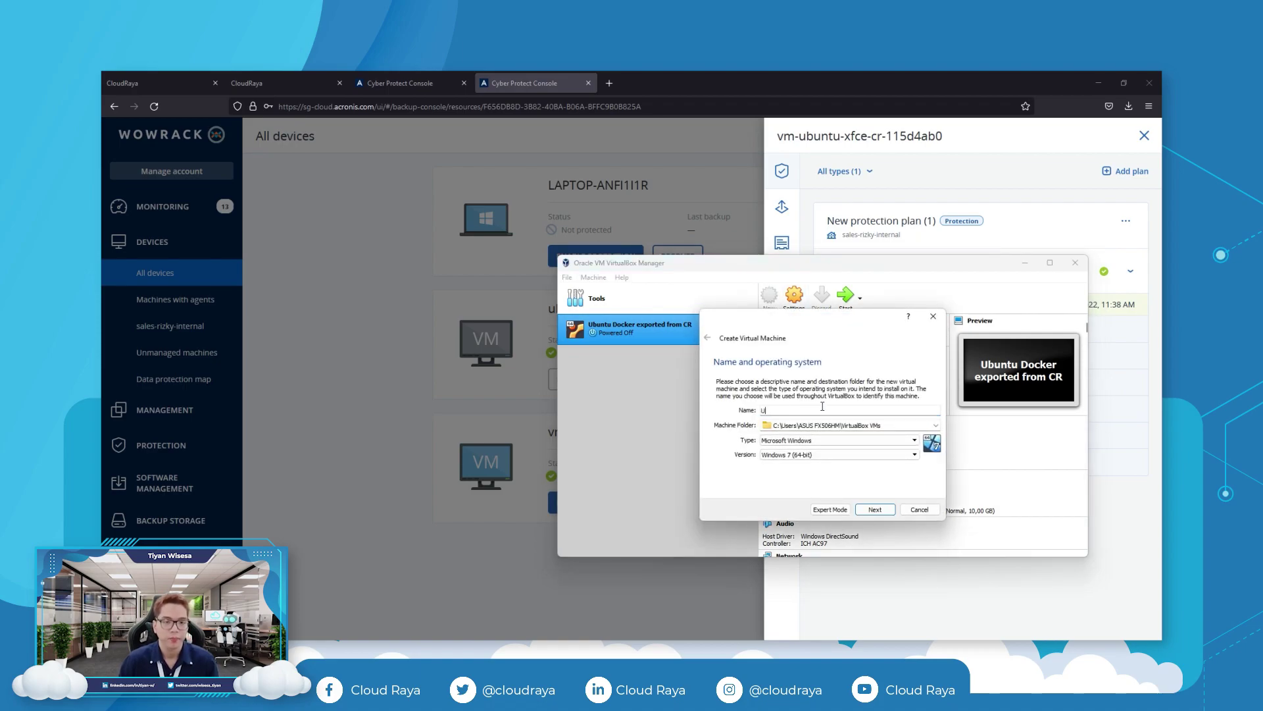
key(Return)
drag(729, 419, 760, 419)
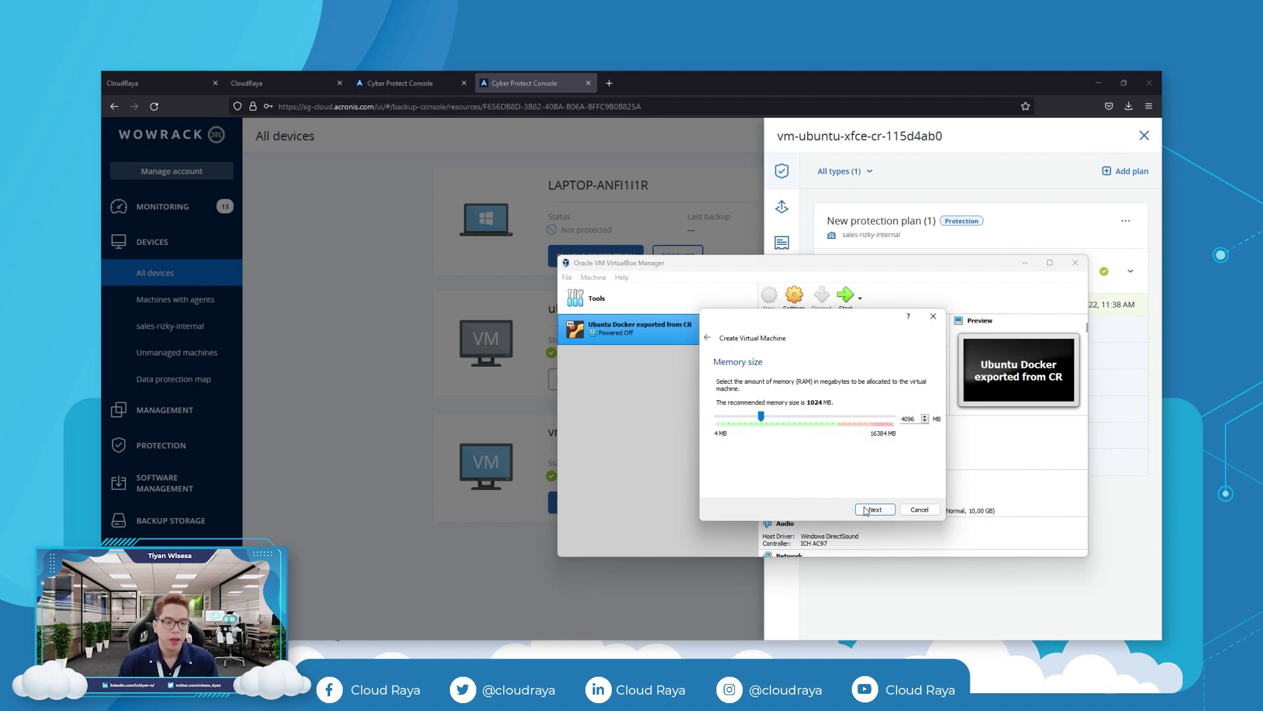
click(875, 509)
Give the VM a new dynamically allocated VMDK virtual hard disk.
click(878, 510)
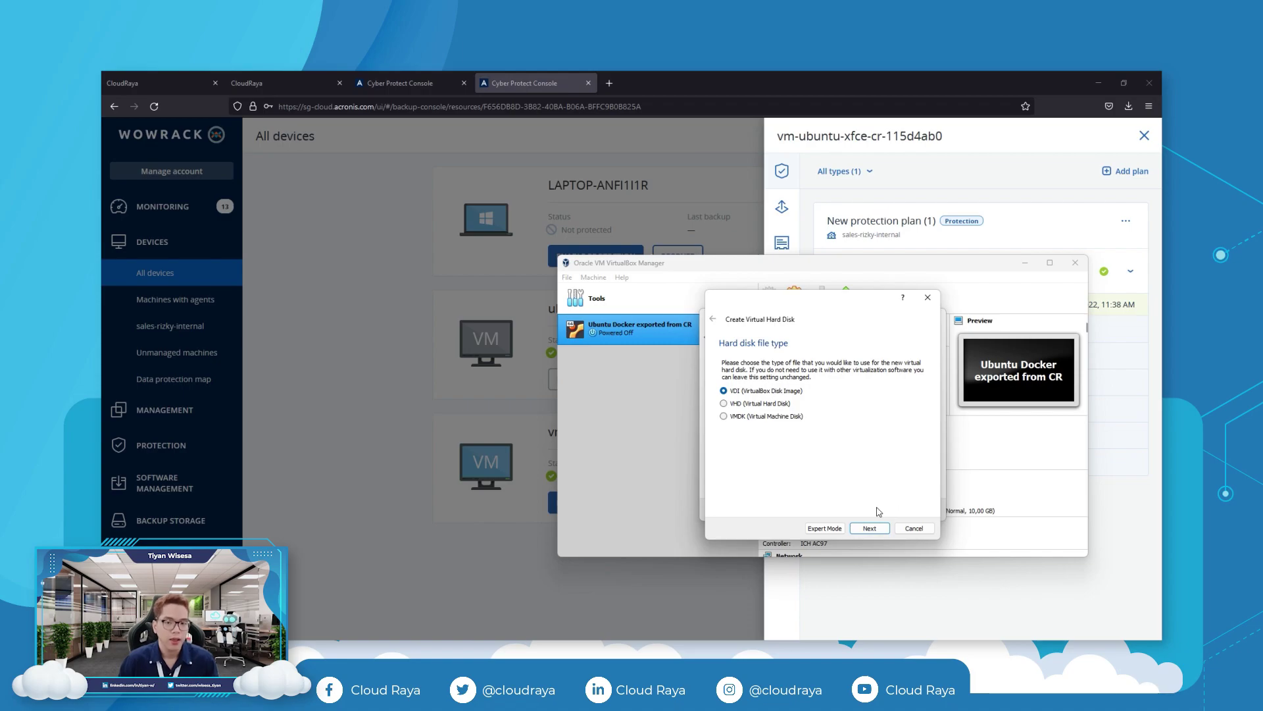
click(748, 418)
click(879, 531)
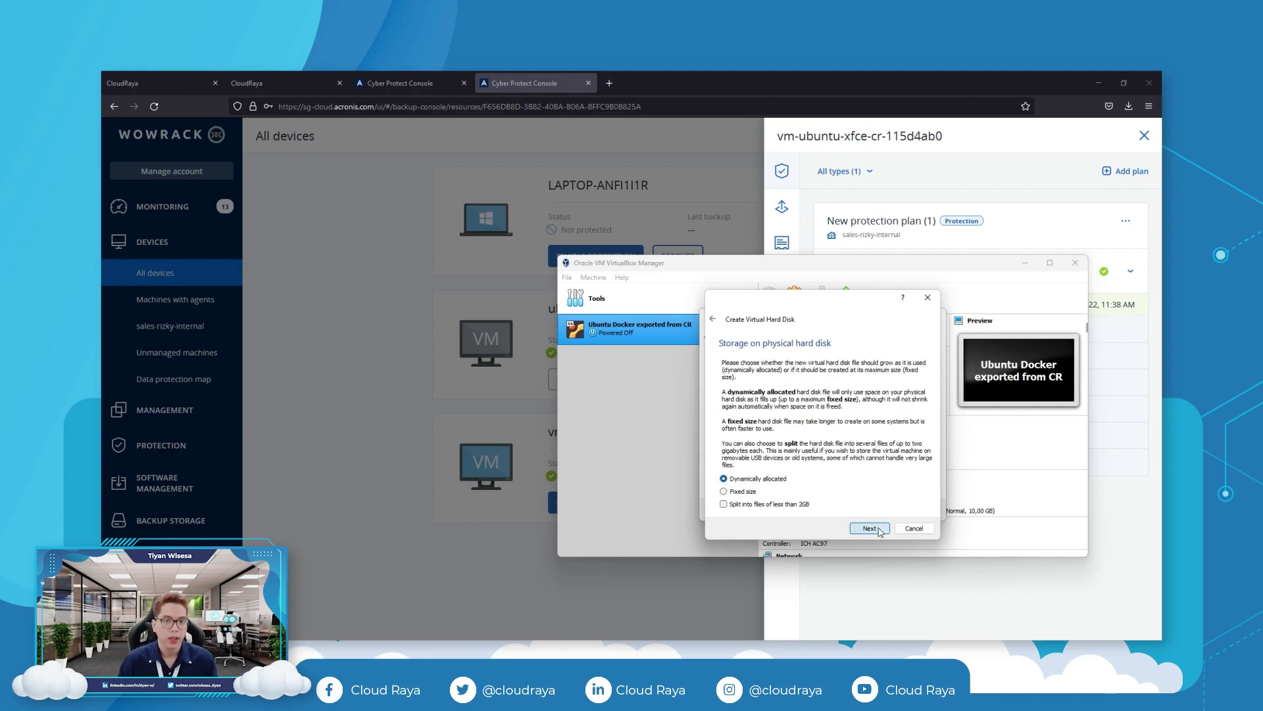
click(880, 530)
click(880, 531)
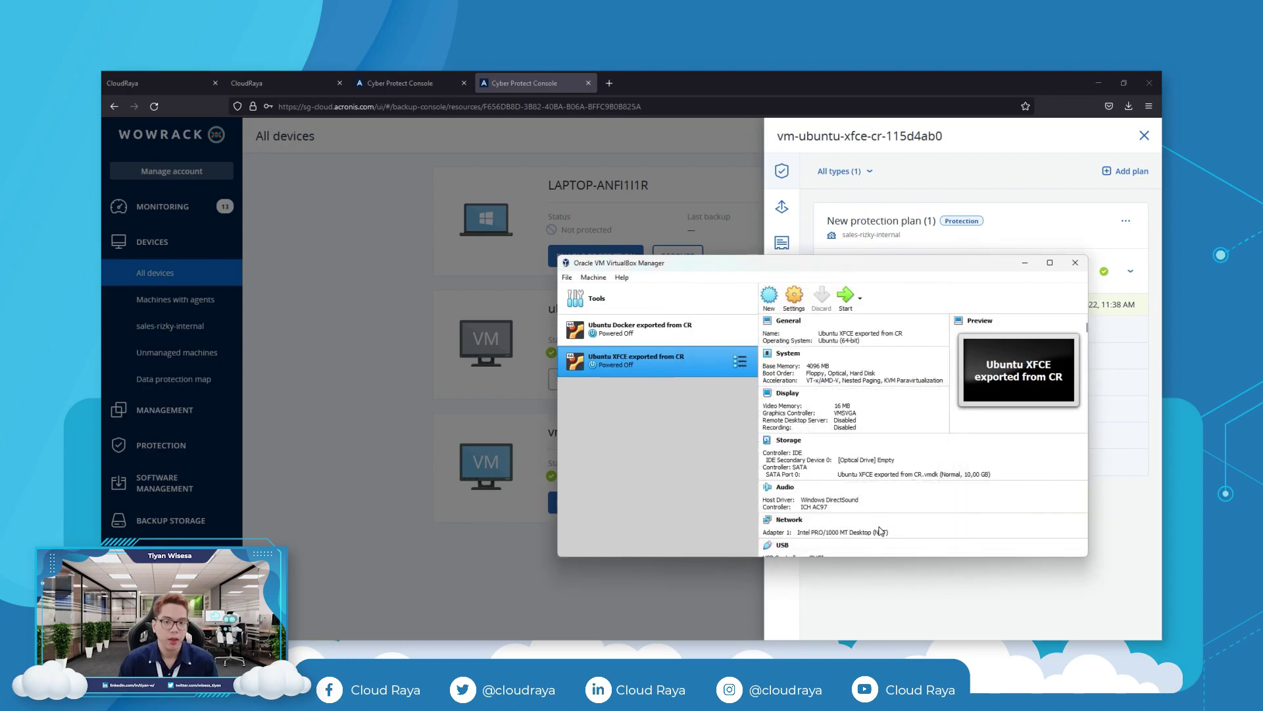
click(369, 380)
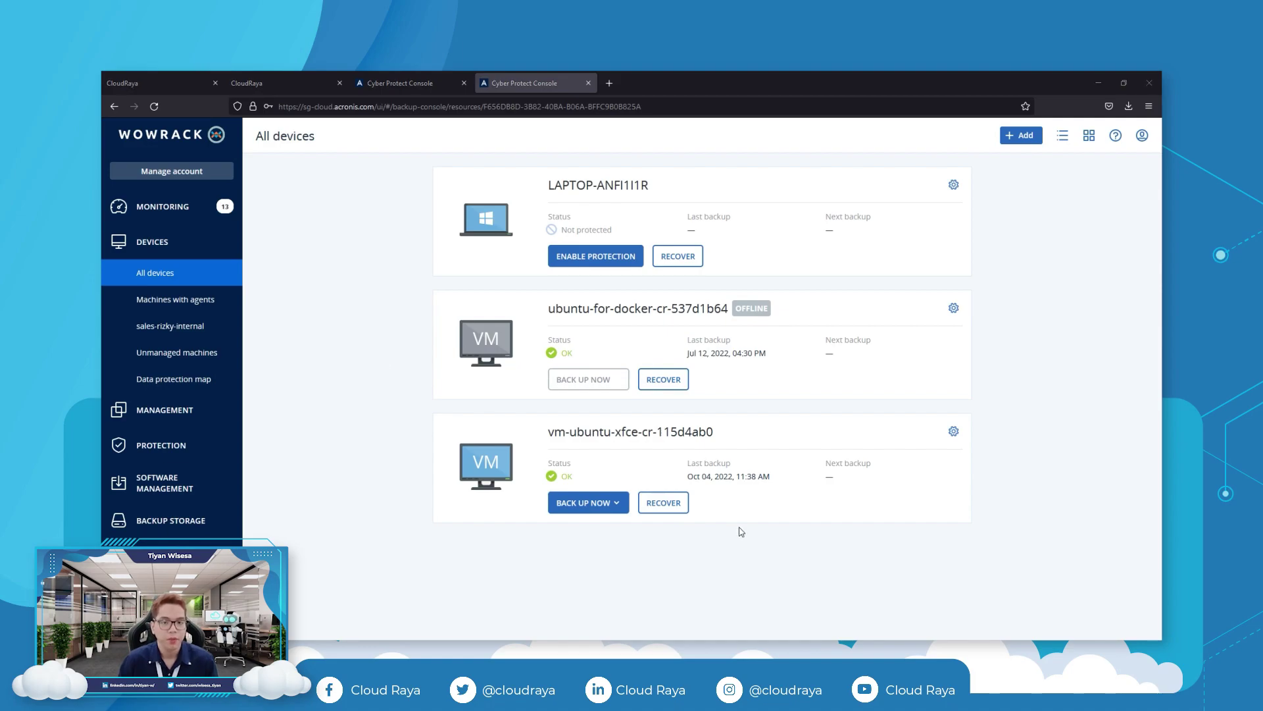
Download the Boot_media.iso bootable media from the XFCE VM's recovery options and note its registration token.
click(663, 503)
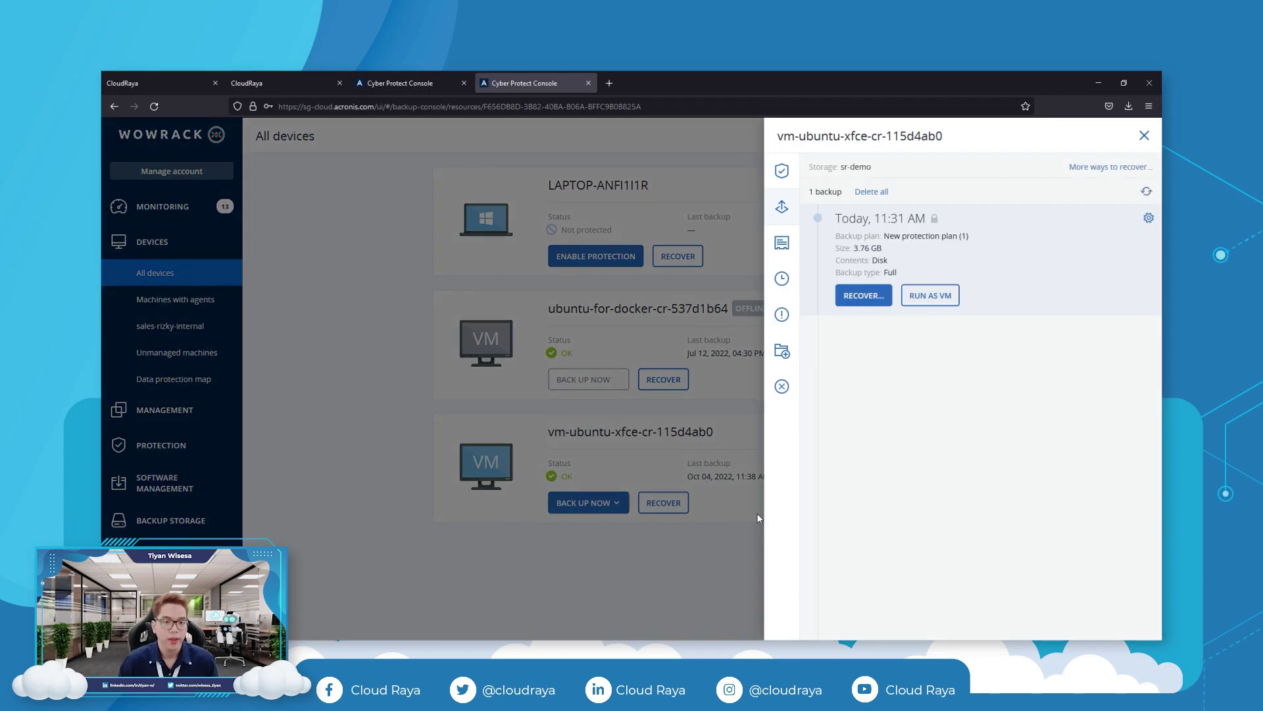
click(1097, 167)
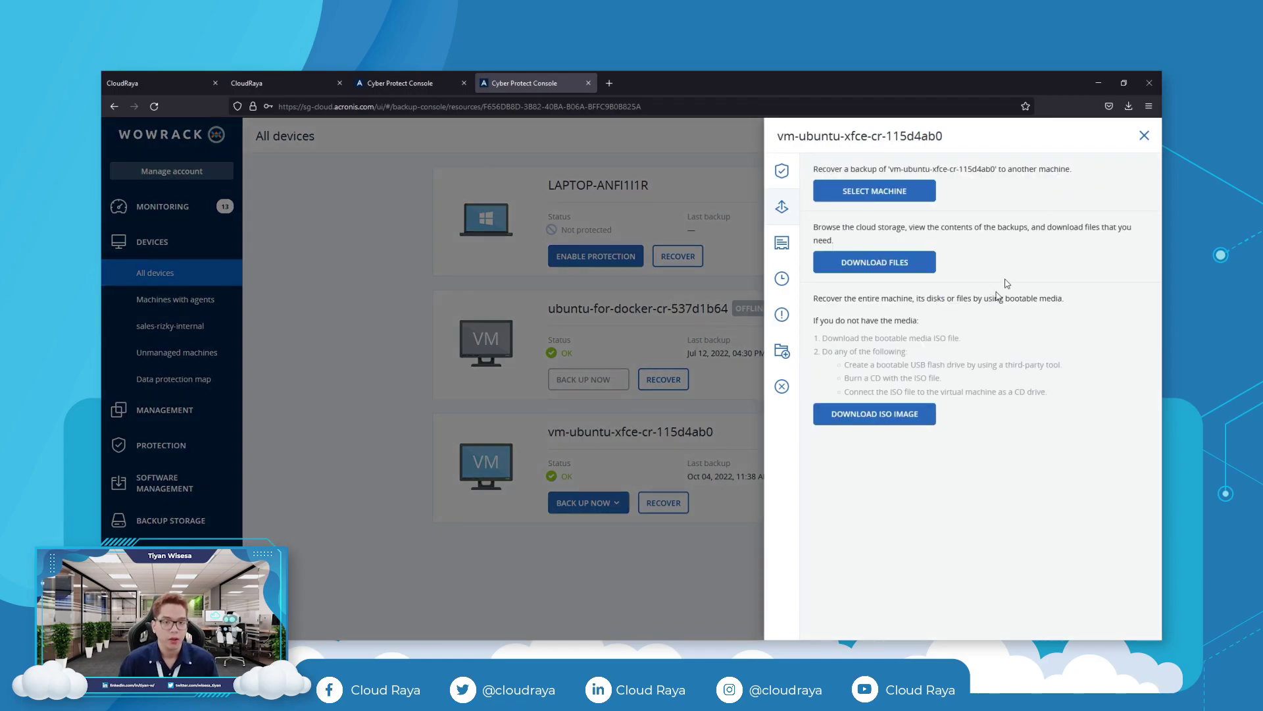
click(908, 422)
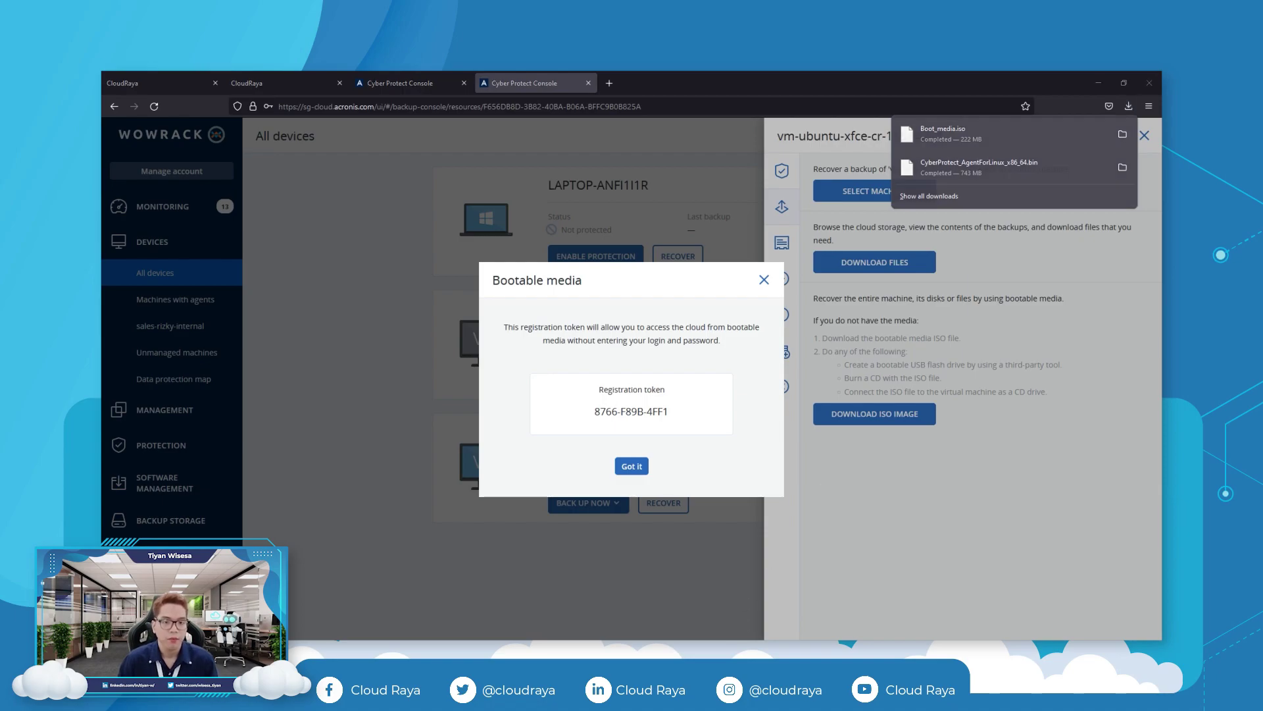
key(alt+Tab)
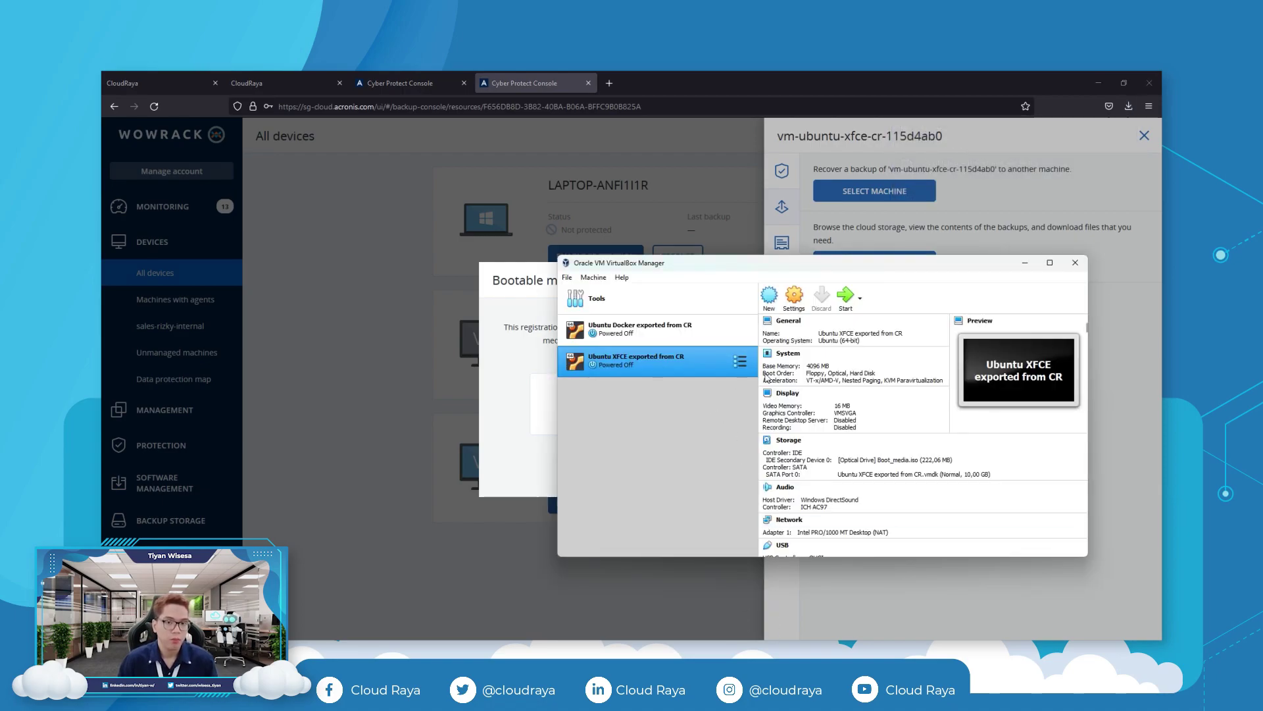
Start the Ubuntu XFCE VM and boot it into the Acronis Rescue Media.
click(845, 296)
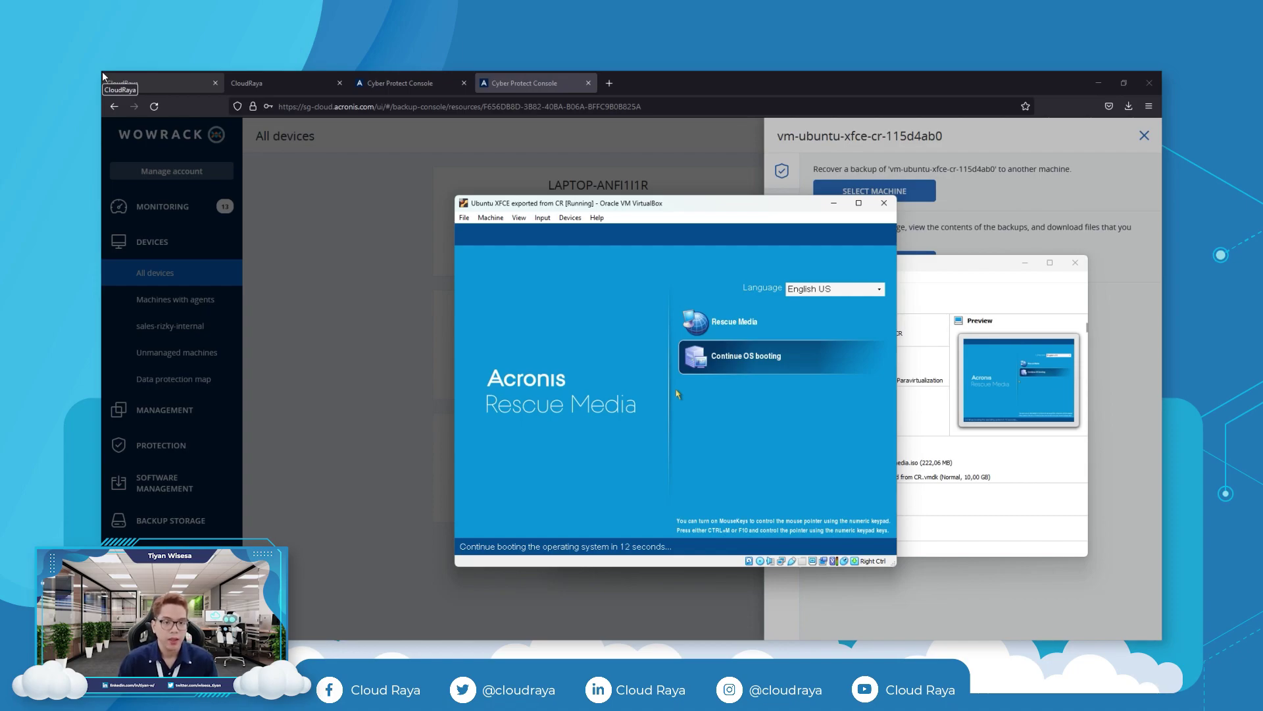
key(Up)
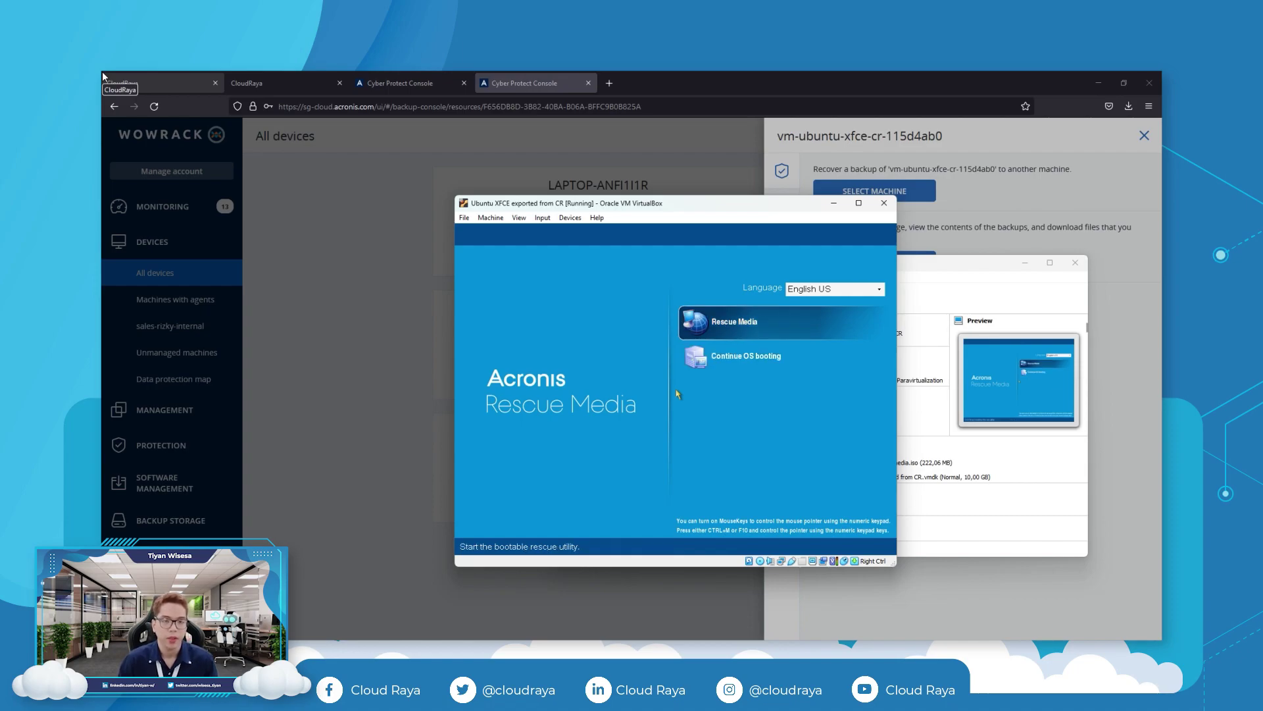
key(Return)
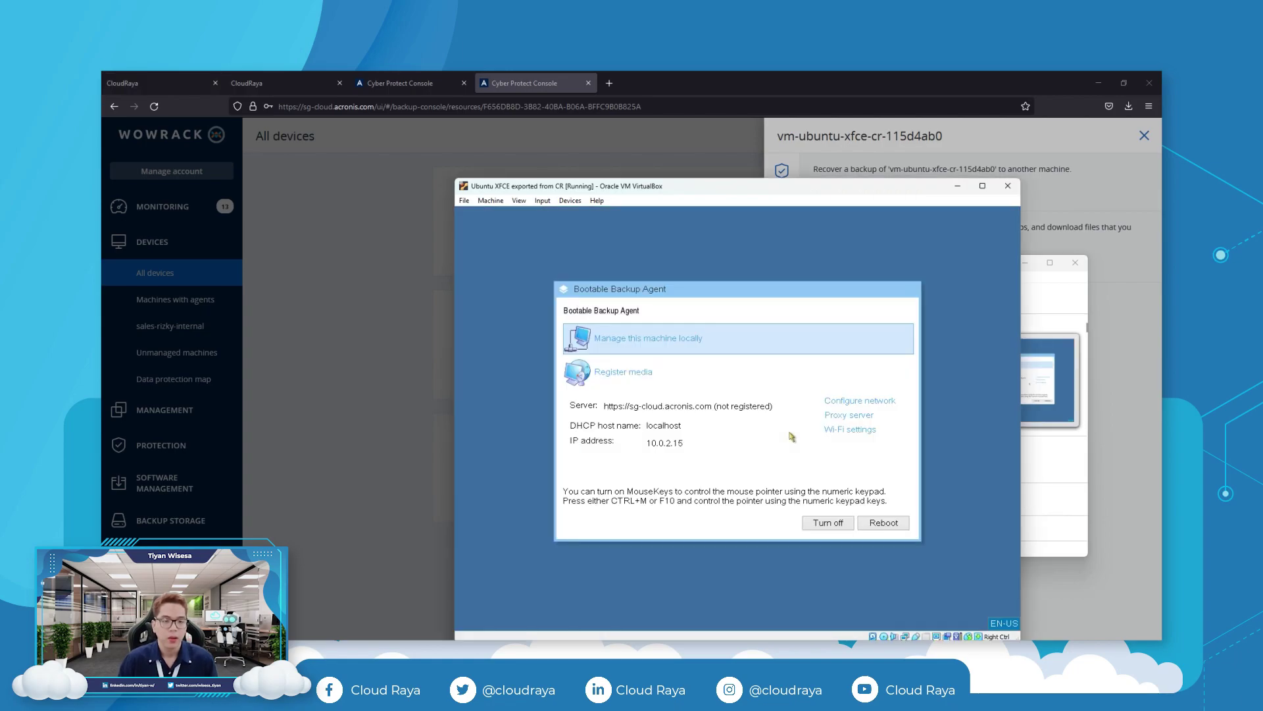
Register the bootable media with the cloud service using the registration token.
click(561, 379)
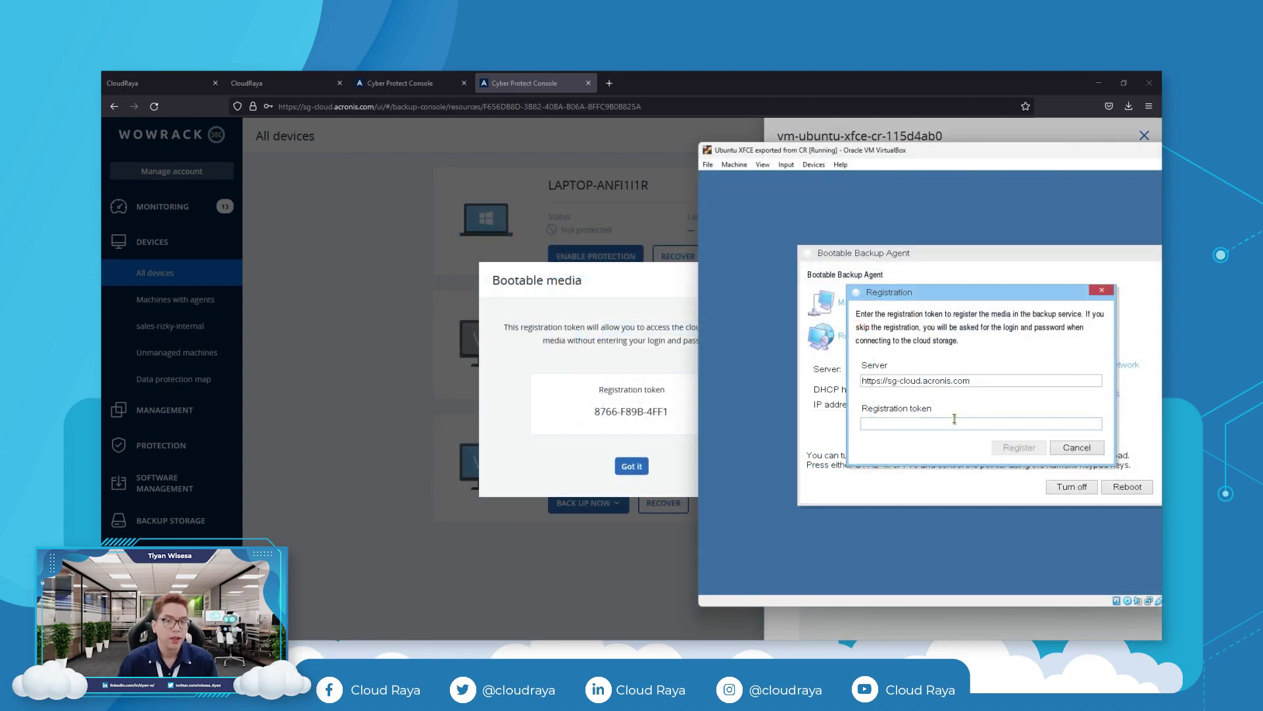
text(8766-F89B-4FF1)
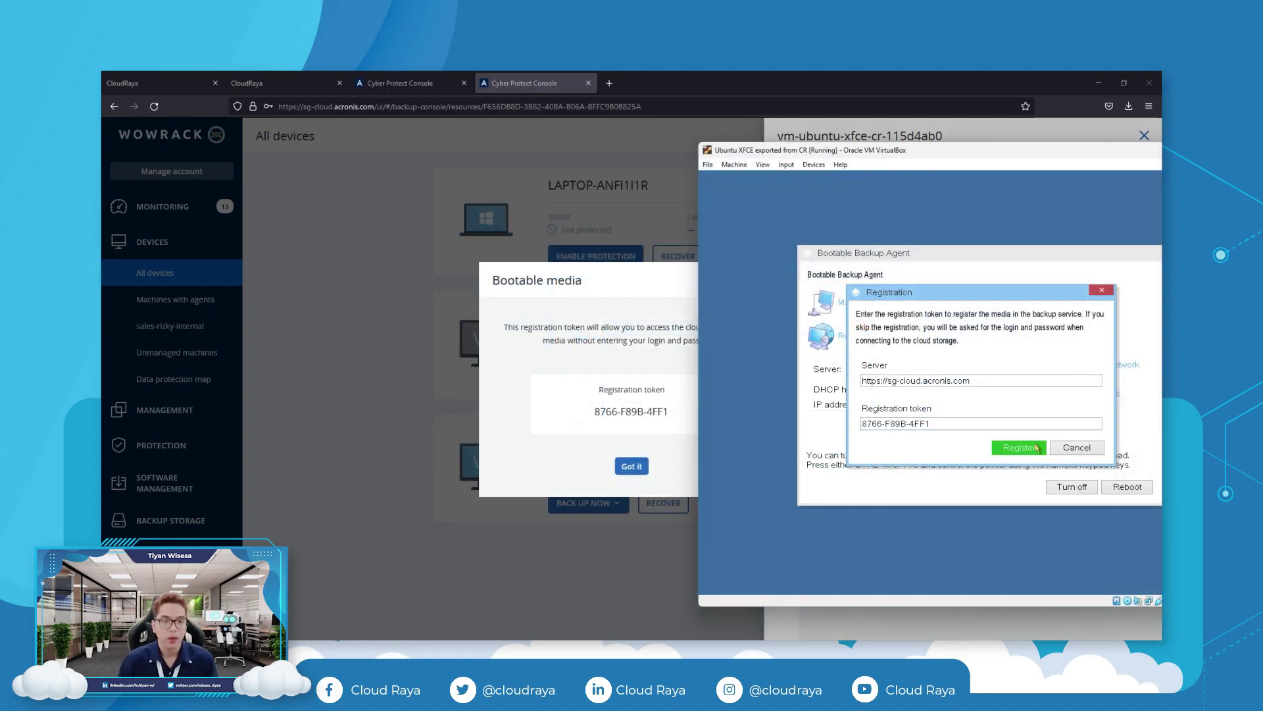
click(1032, 448)
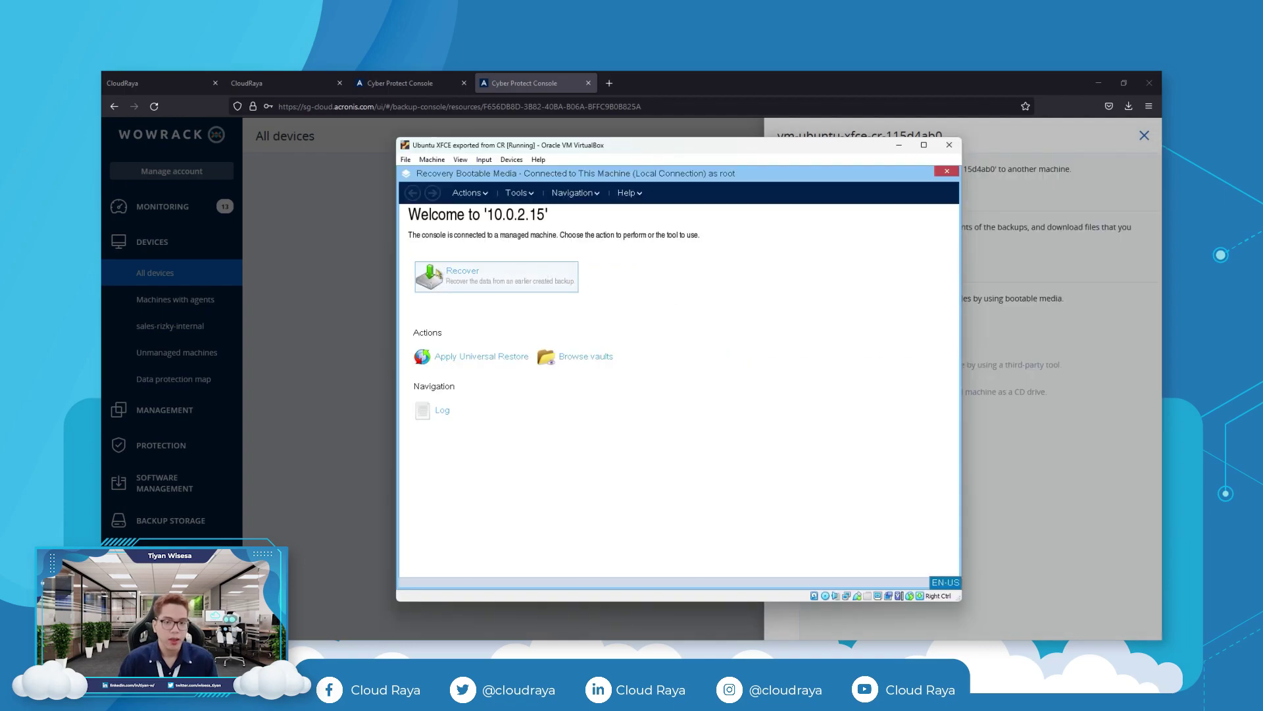
Open the newer Ubuntu XFCE backup archive from sr-demo cloud storage, entering its password.
click(439, 273)
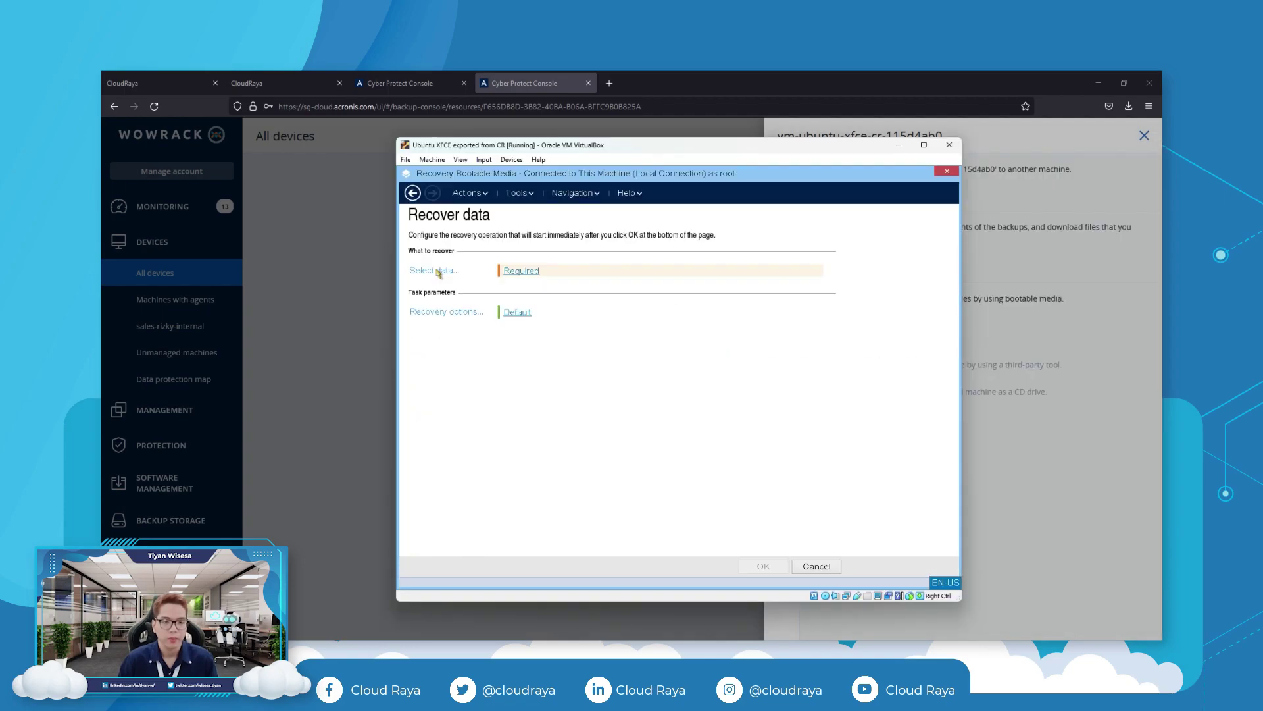
click(523, 272)
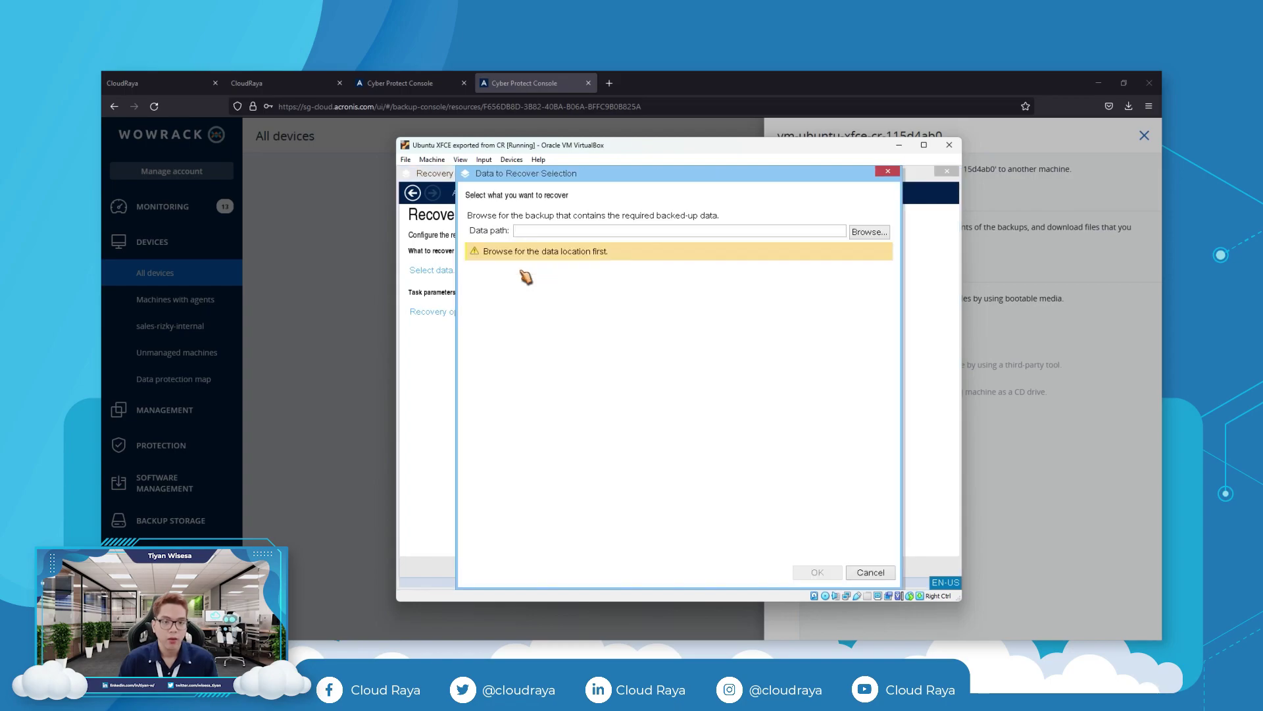
click(871, 232)
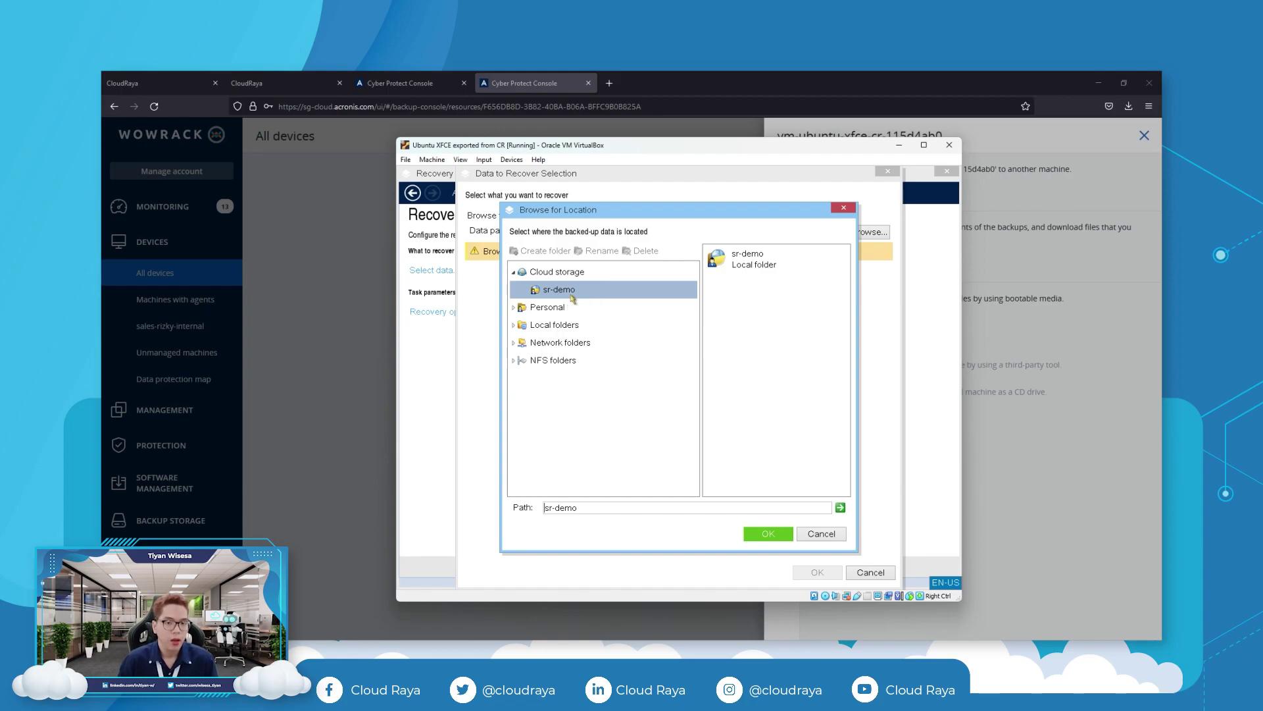
click(774, 533)
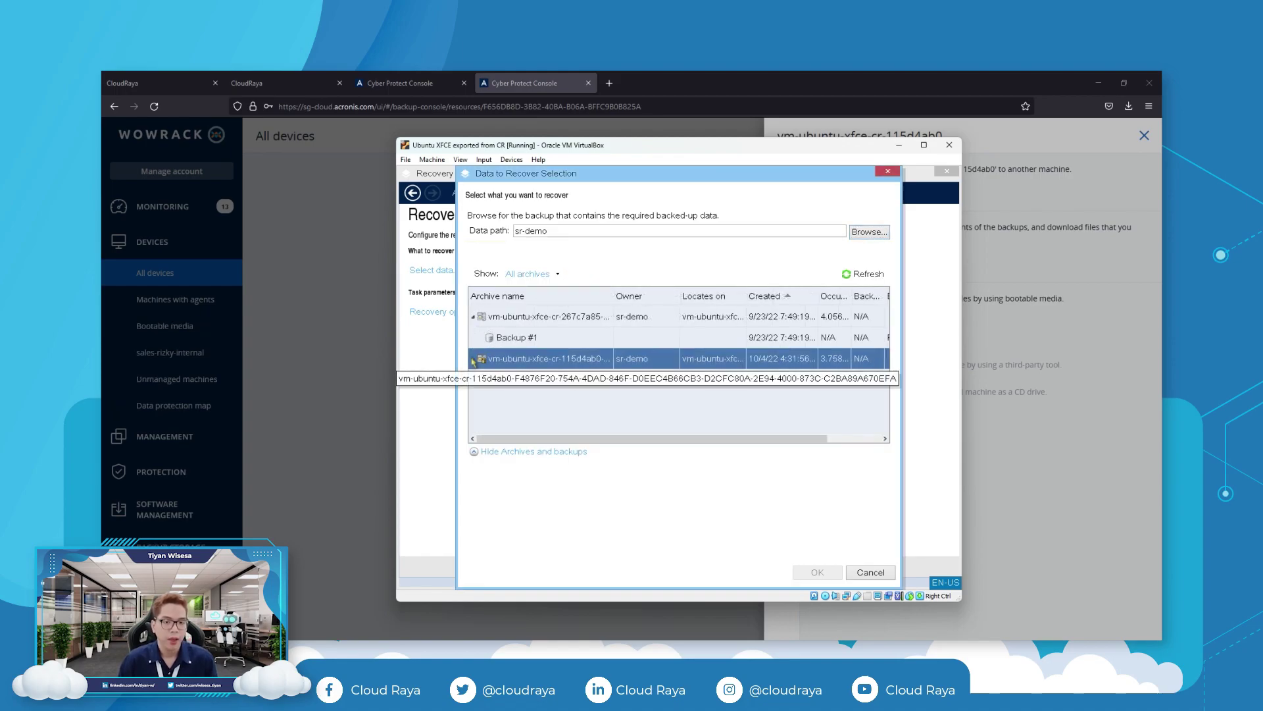
click(474, 360)
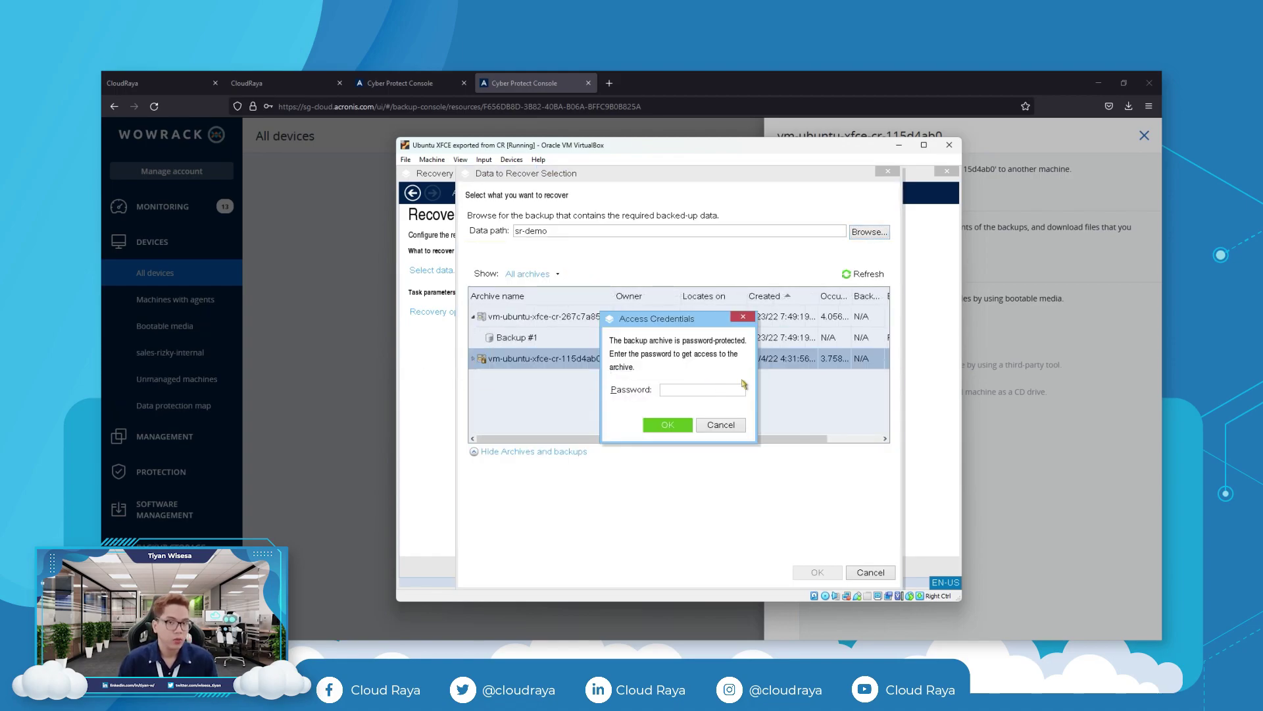
text(************)
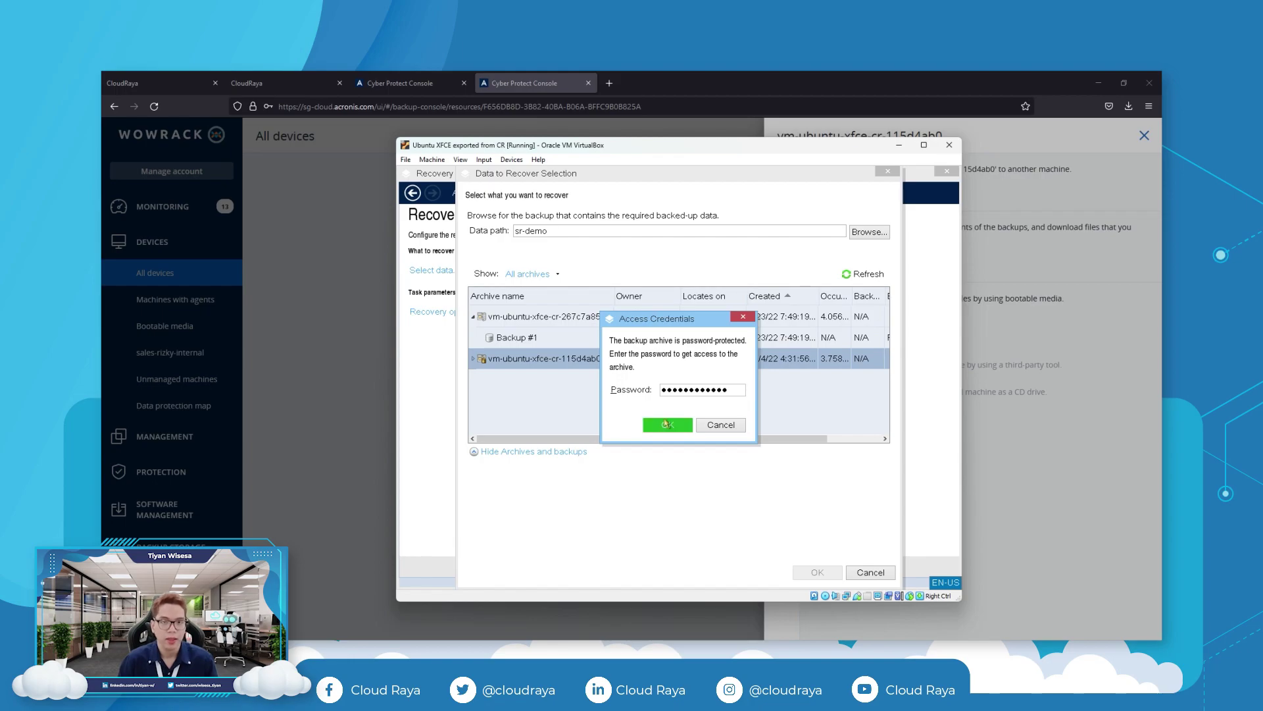
click(668, 425)
Select Disk 1 of Backup #1 in the disks view as the data to recover.
click(473, 359)
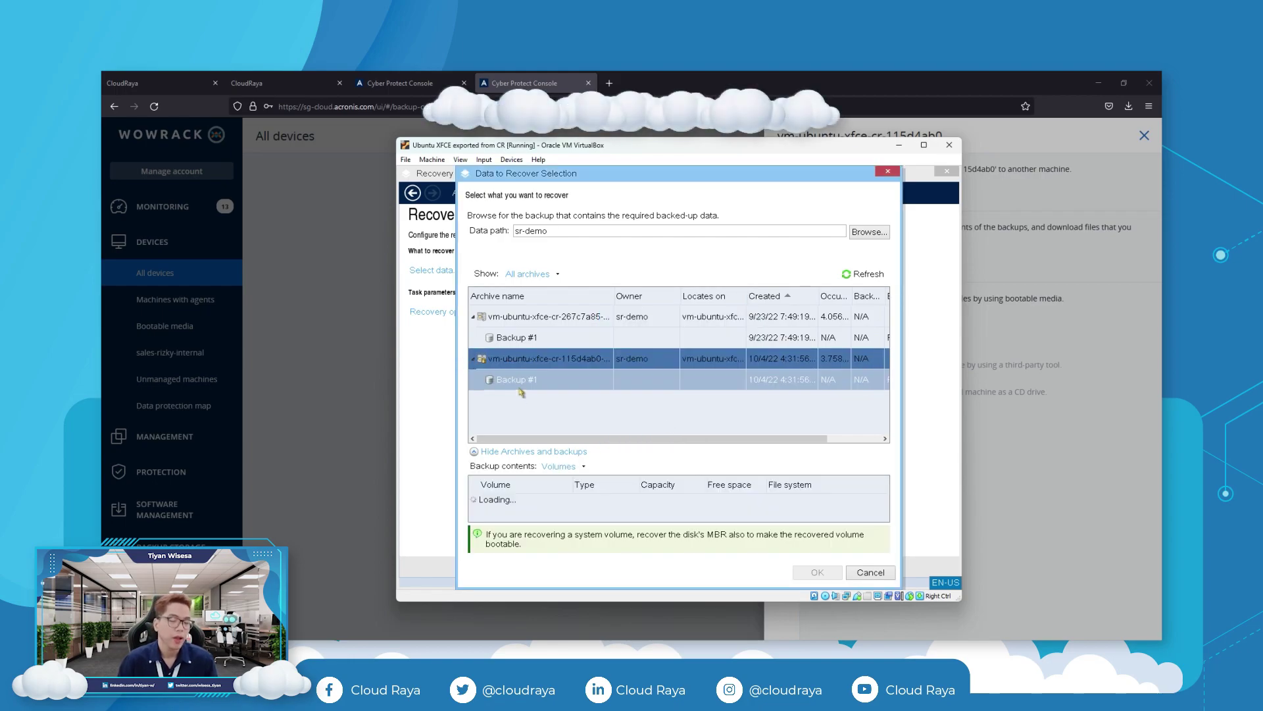
click(517, 380)
click(573, 467)
click(552, 498)
click(484, 505)
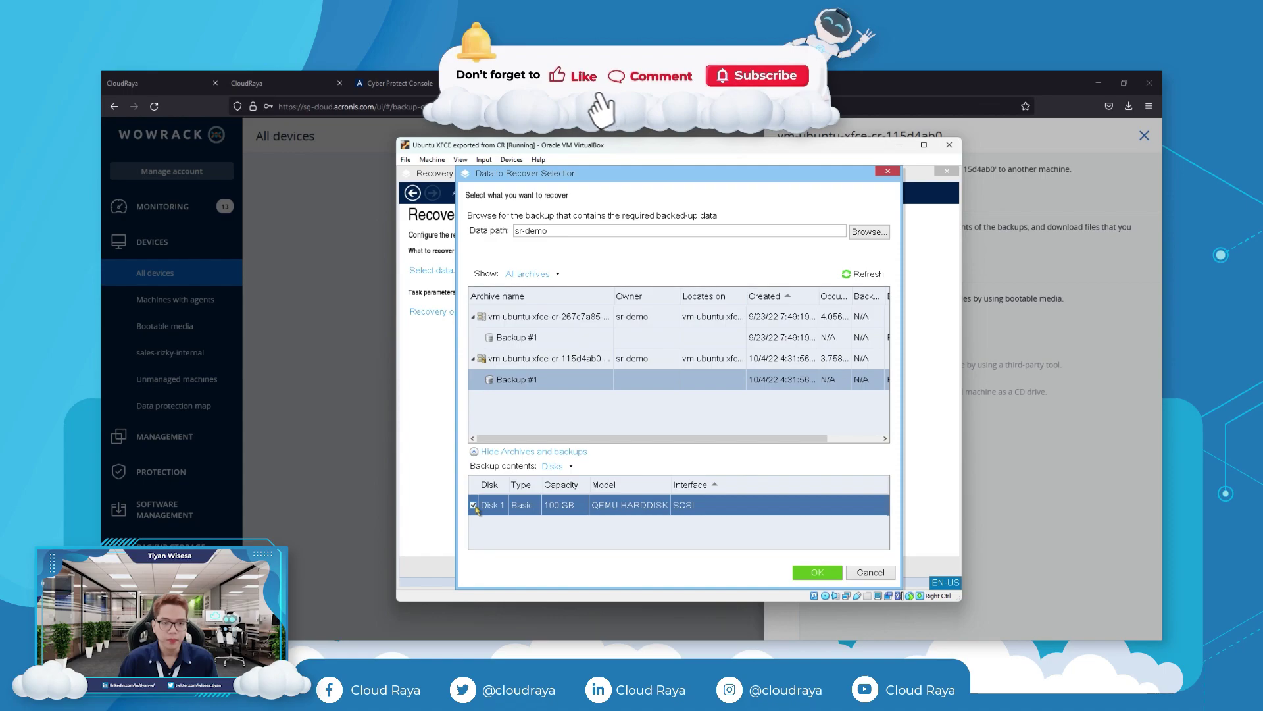
click(817, 572)
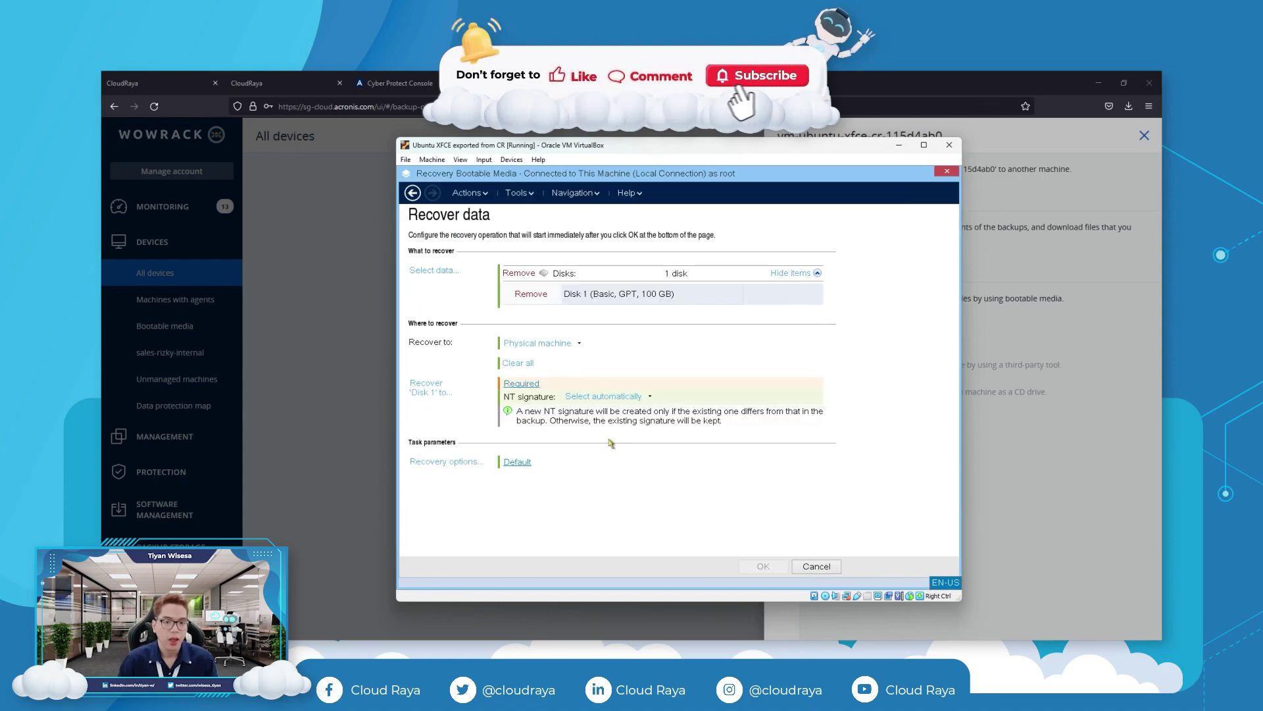
Target the 10 GB VBOX HARDDISK for Disk 1 and start the recovery task.
click(534, 384)
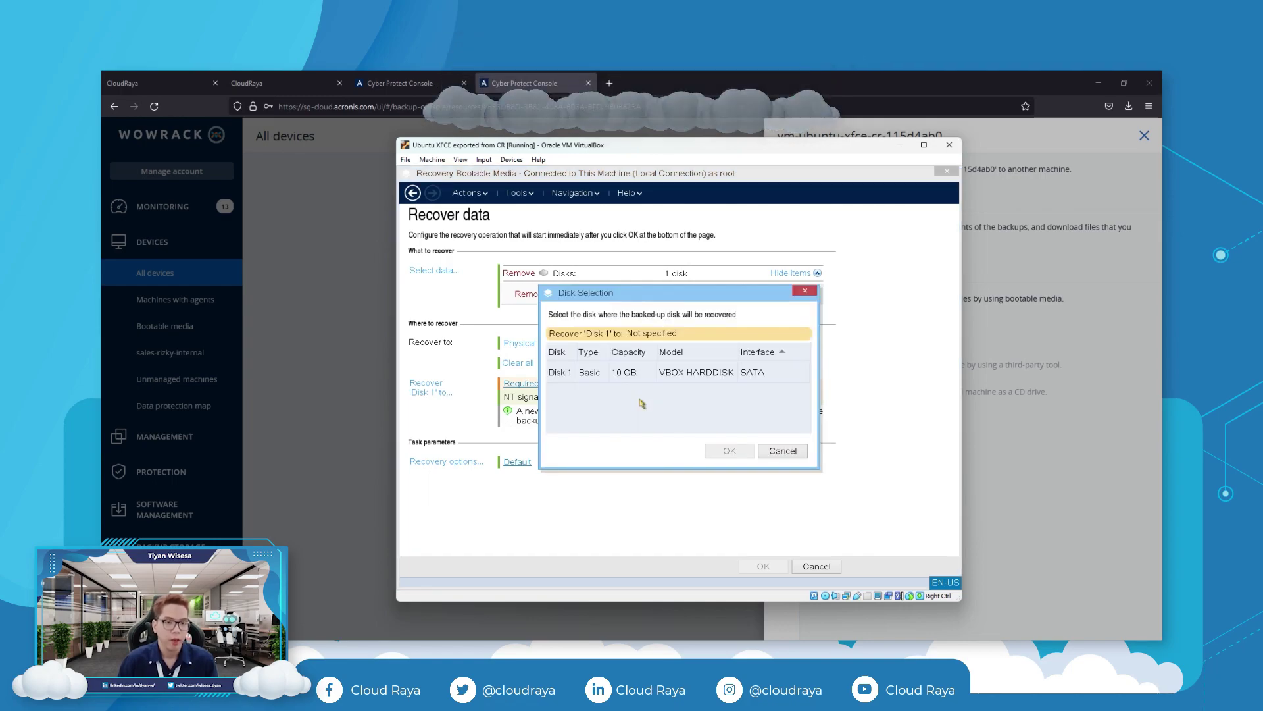
click(676, 378)
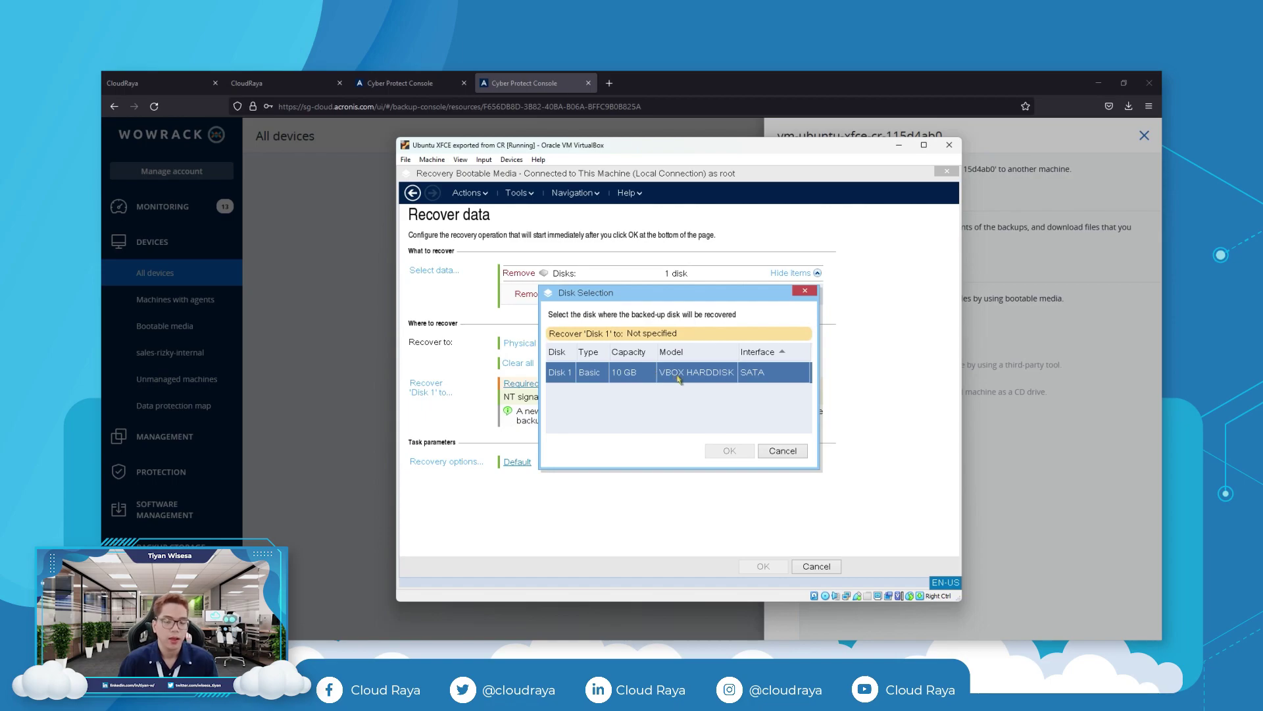
click(740, 451)
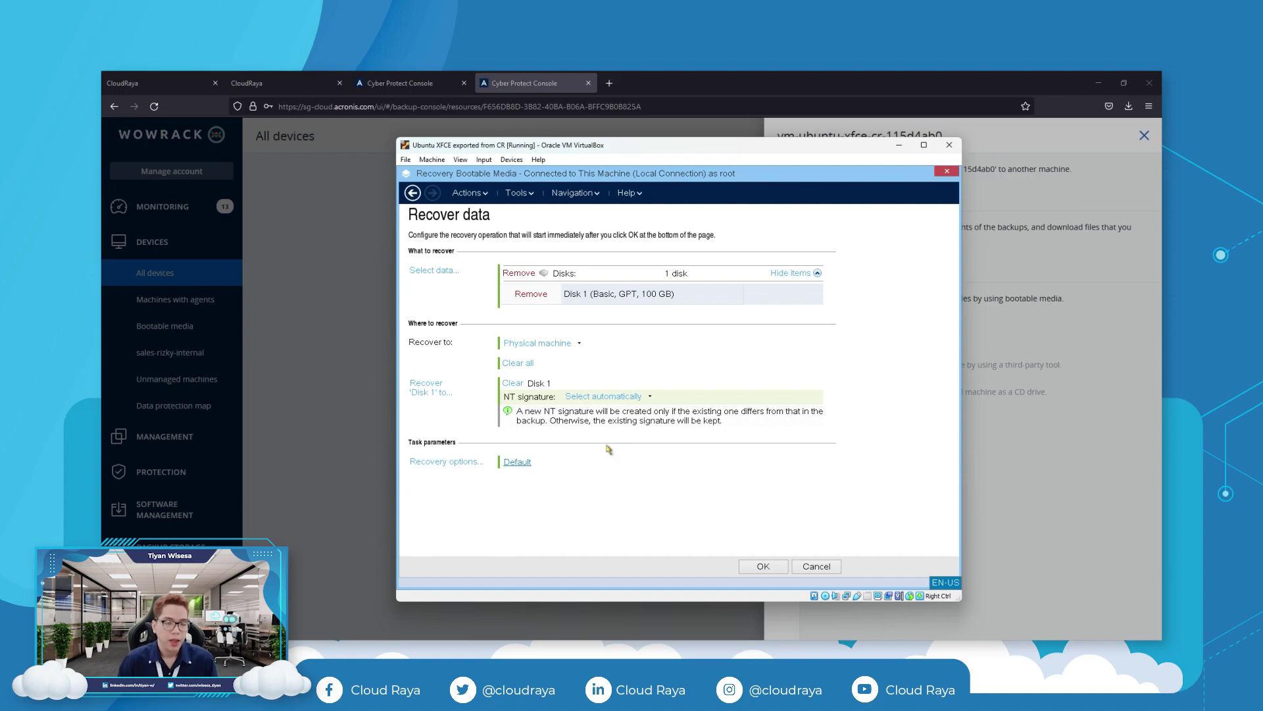
click(766, 568)
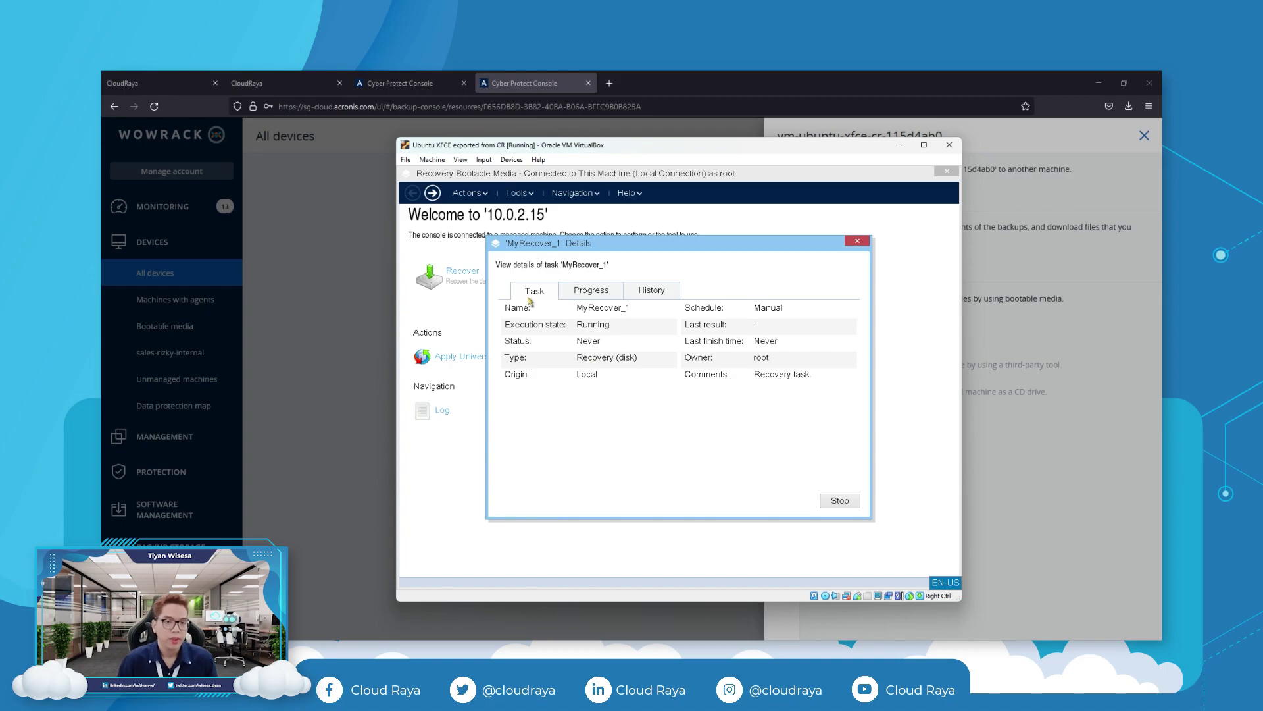
Follow MyRecover_1's progress until it succeeds, then close its details and the recovery console.
click(583, 287)
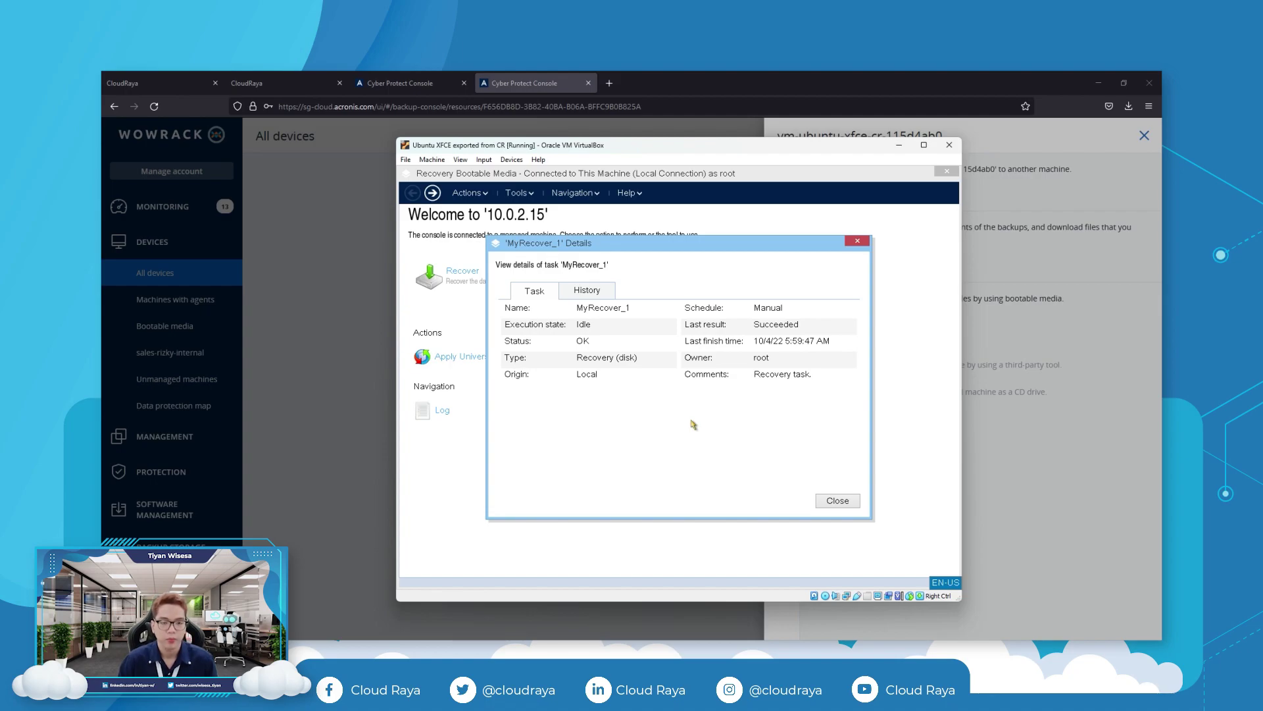
click(838, 501)
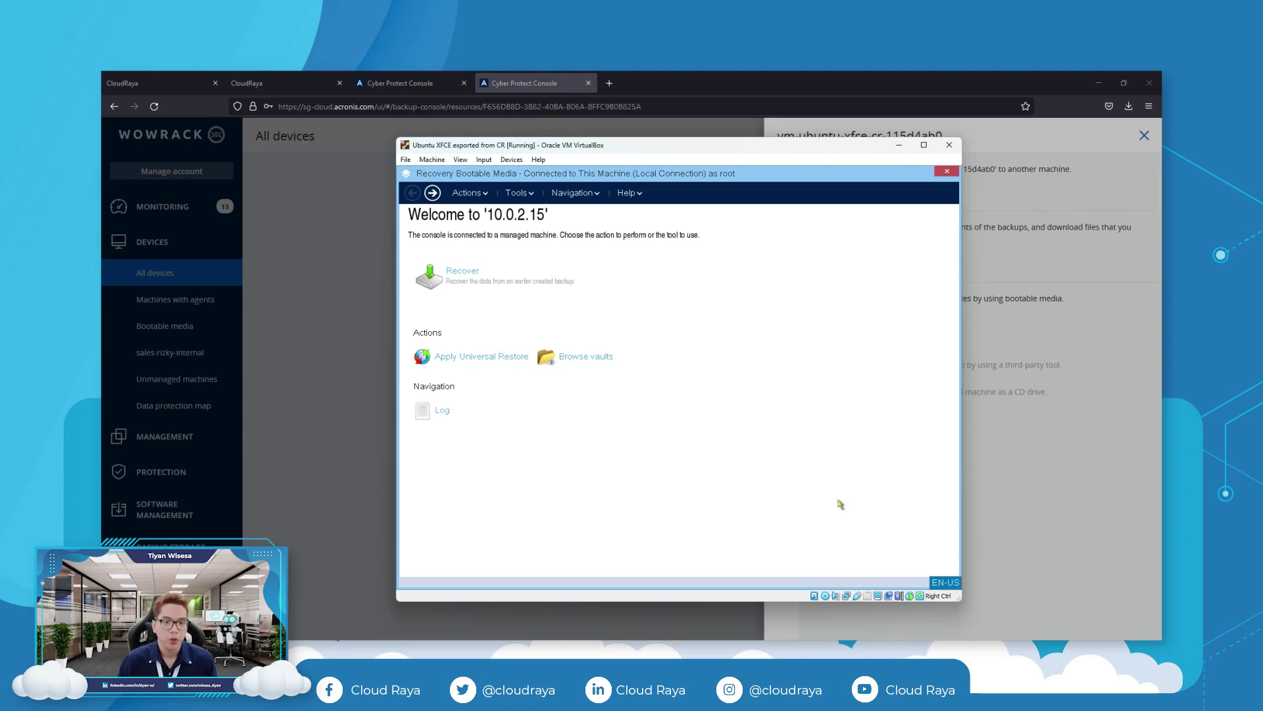
click(940, 170)
Remove the bootable media from the VM's optical drive and reboot from the restored disk.
click(511, 159)
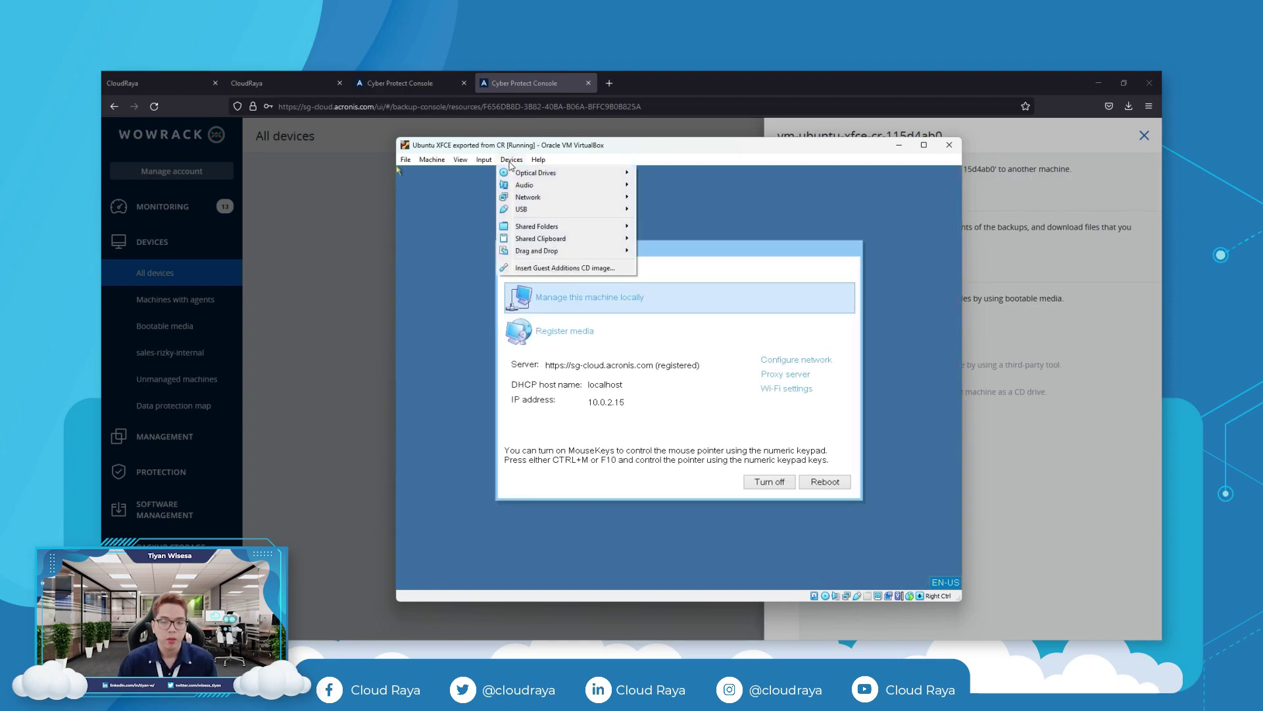
mouse_move(627, 176)
click(691, 220)
click(825, 482)
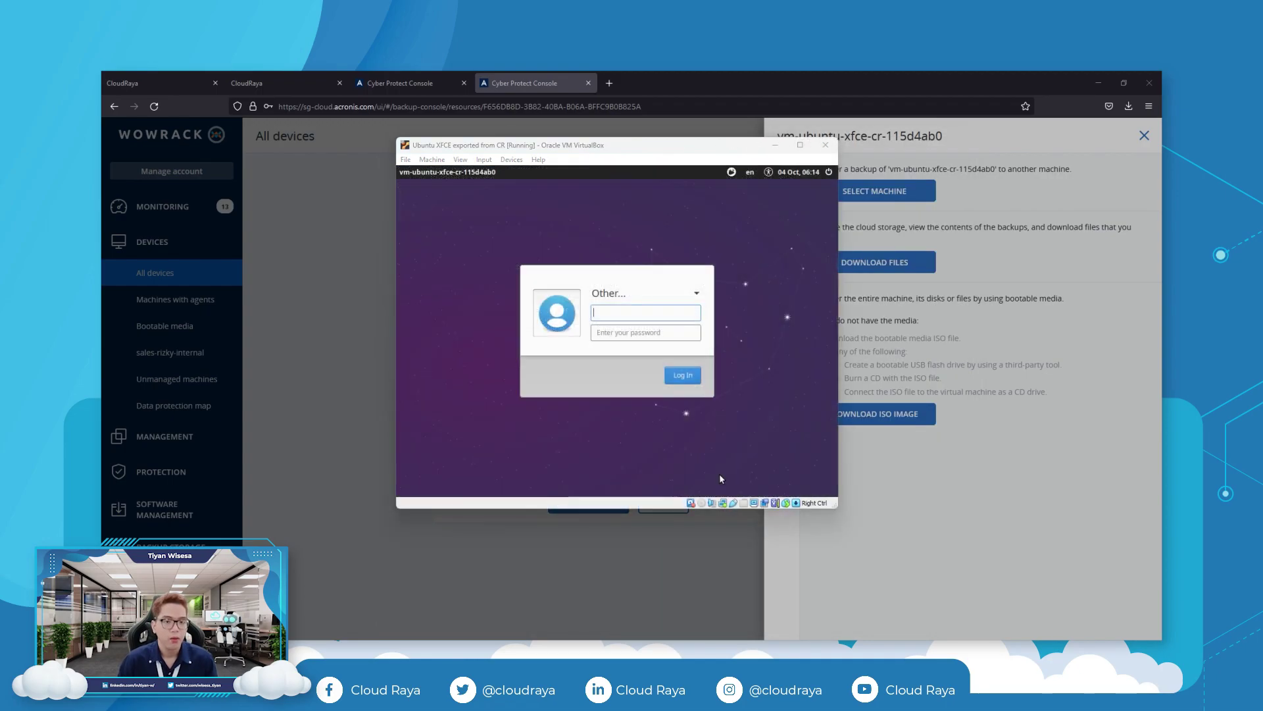
Log in to the restored Ubuntu XFCE desktop and check the Applications menu.
click(686, 375)
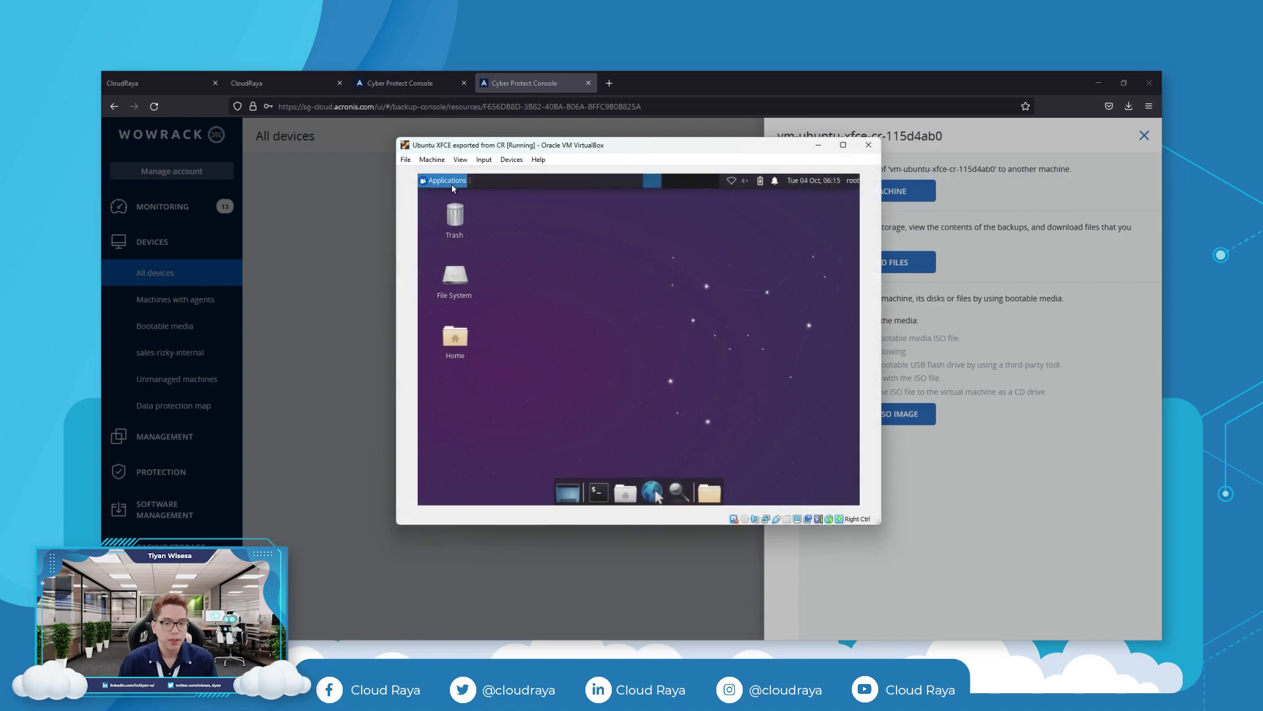
click(450, 184)
mouse_move(462, 245)
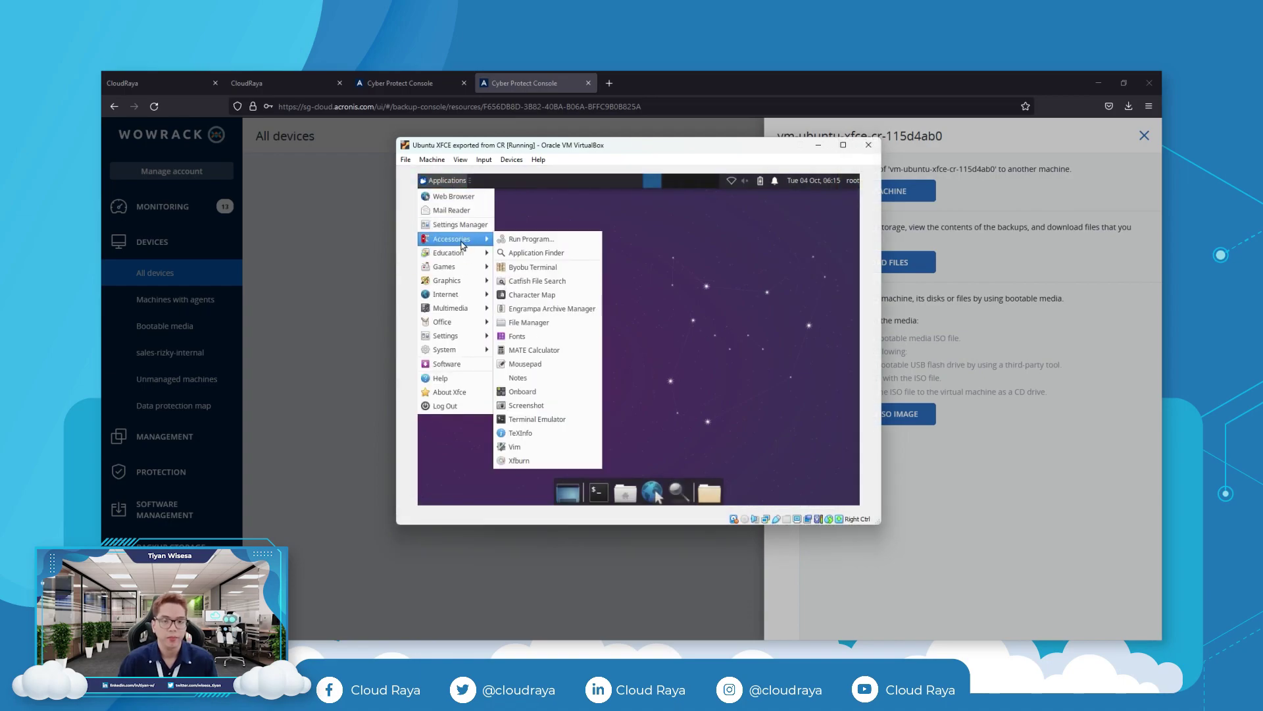
click(667, 332)
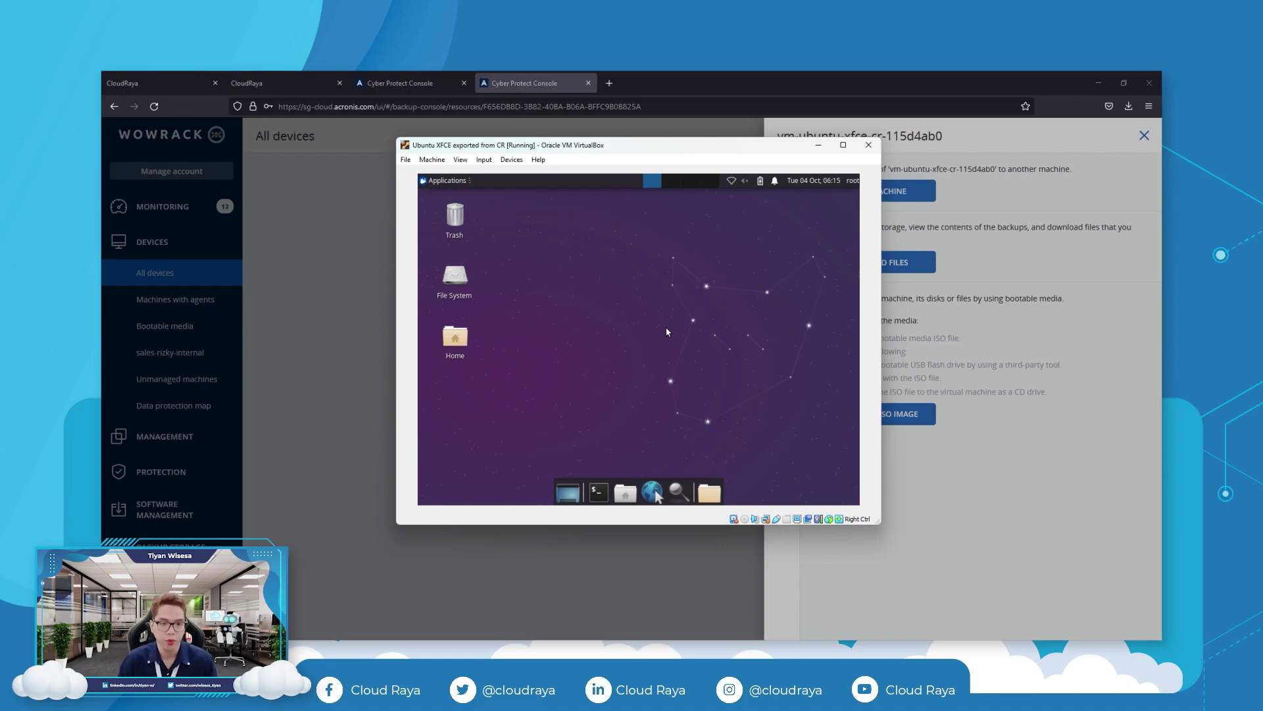
Shut down the guest through Applications > Log Out > Shut Down.
click(444, 181)
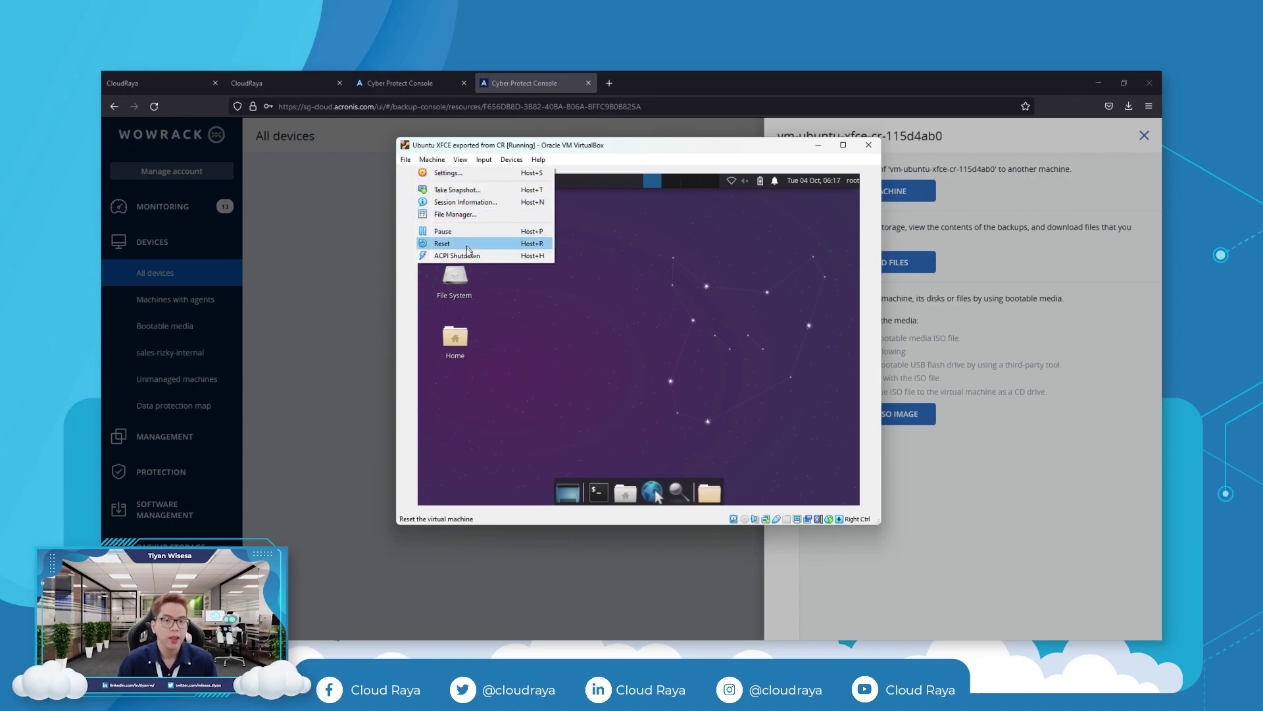
click(454, 245)
click(685, 313)
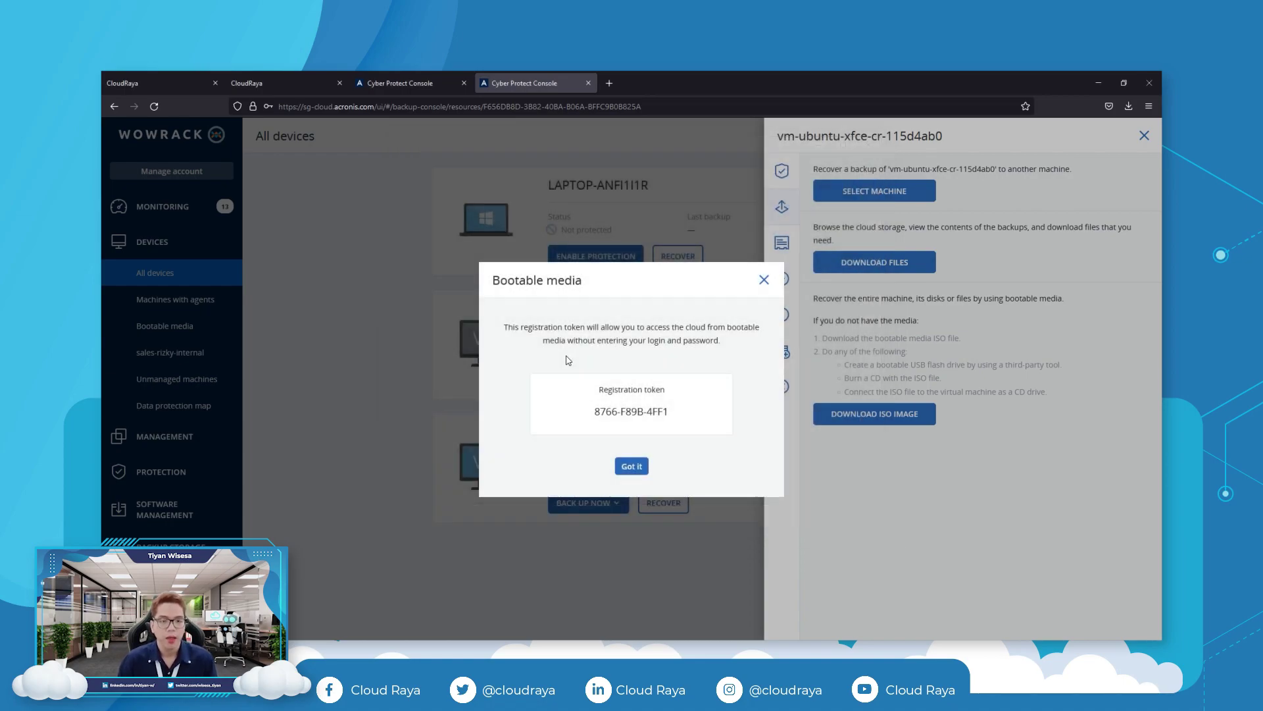
Export 'Ubuntu XFCE exported from CR' via File > Export Appliance as an .ova in OVF 1.0.
click(567, 277)
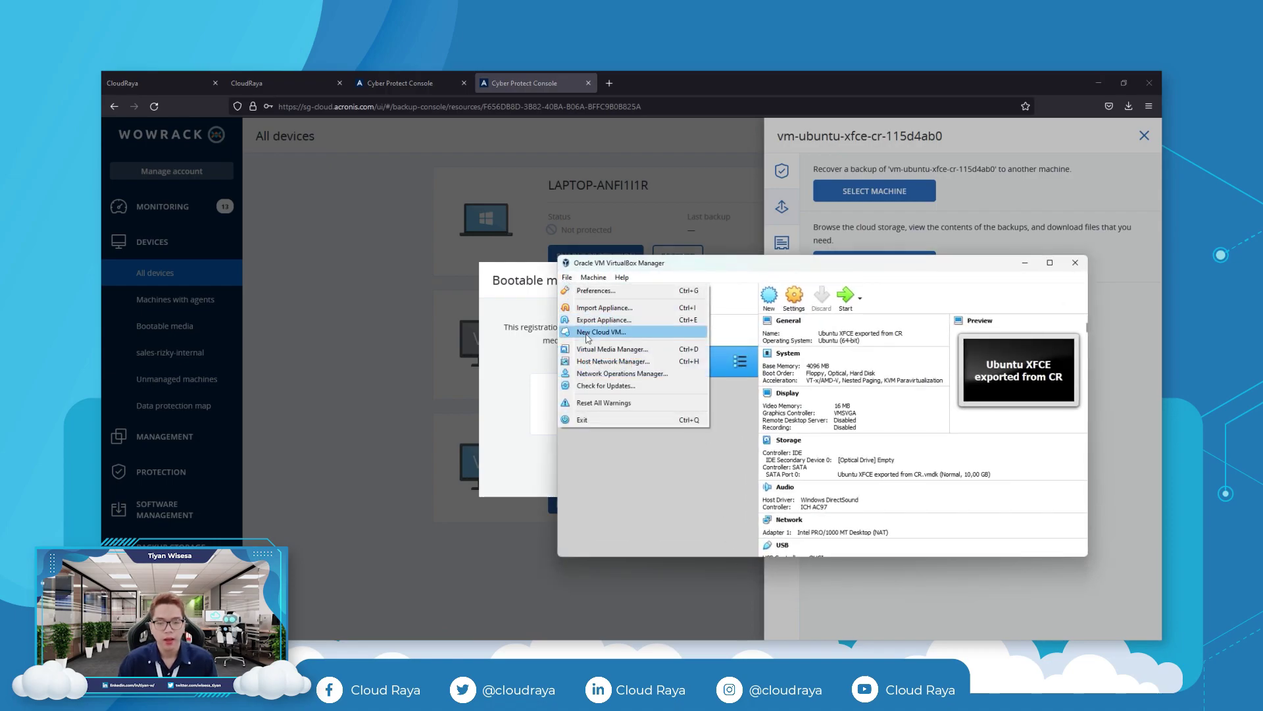
click(597, 321)
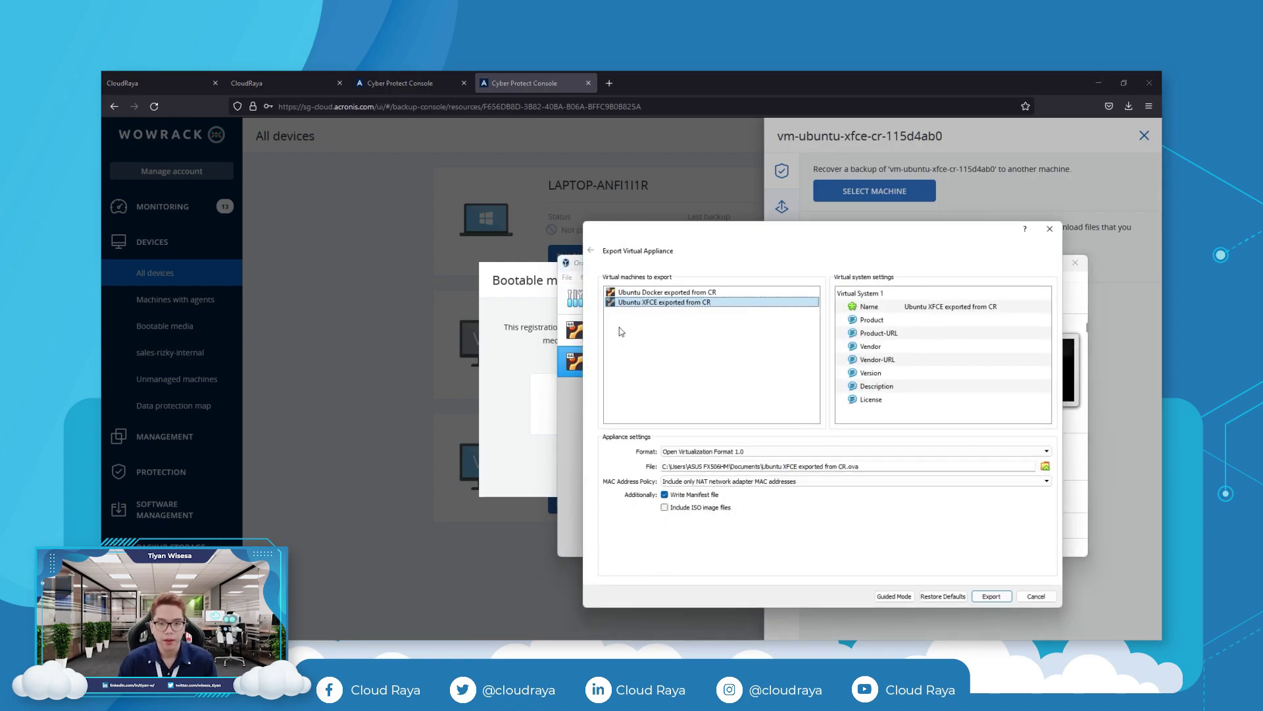
click(991, 596)
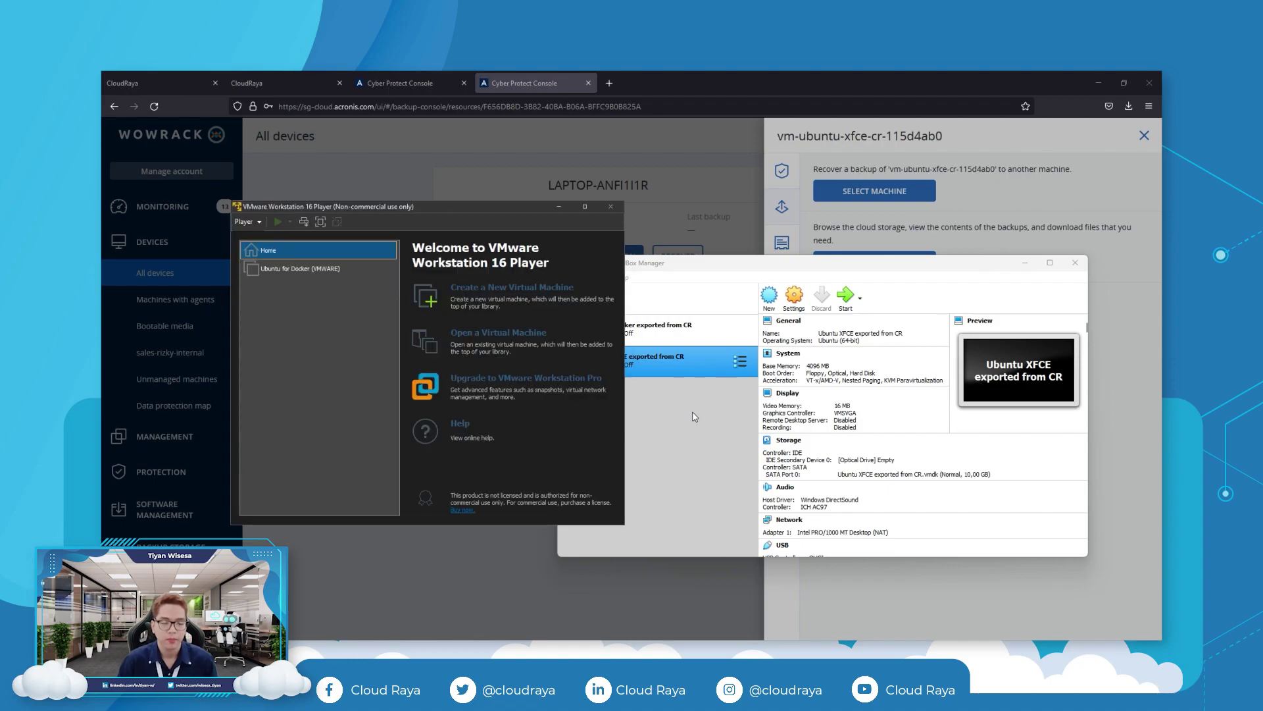
Import the exported .ova as a new VM named 'Ubuntu XFCE (VMware)'.
click(497, 331)
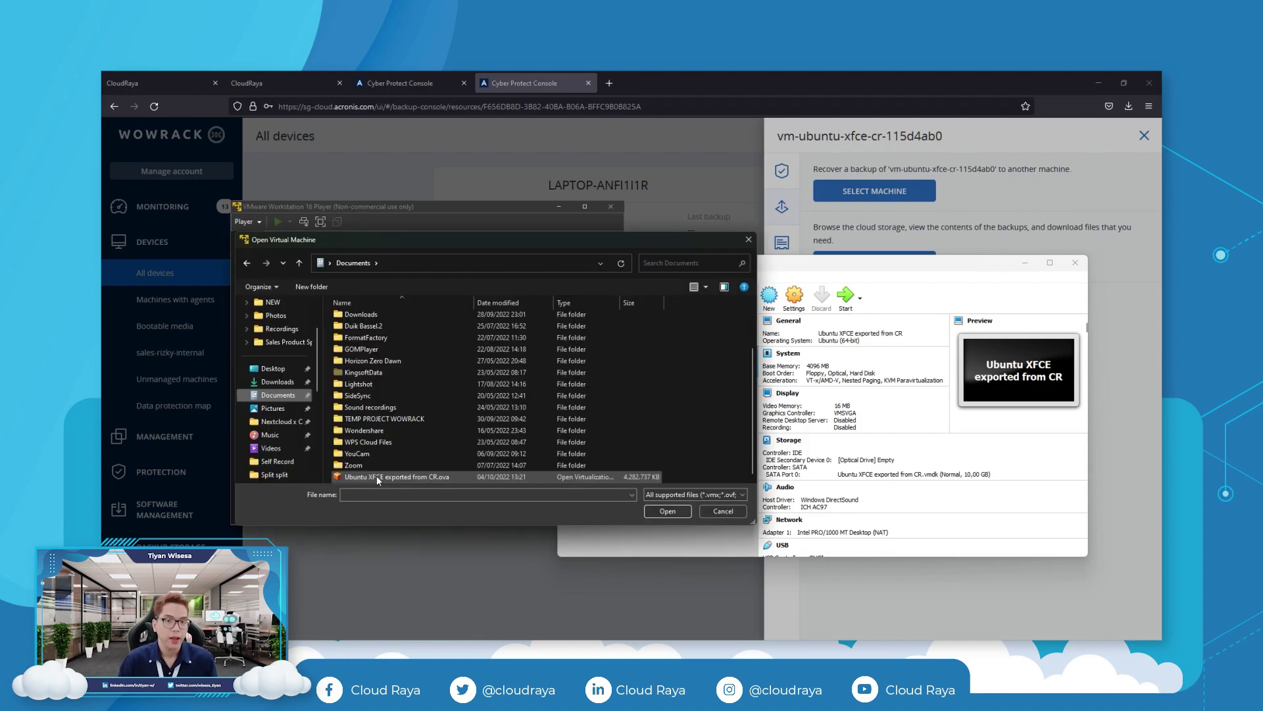
double_click(377, 477)
text(Ubuntu XFCE (VMwa)
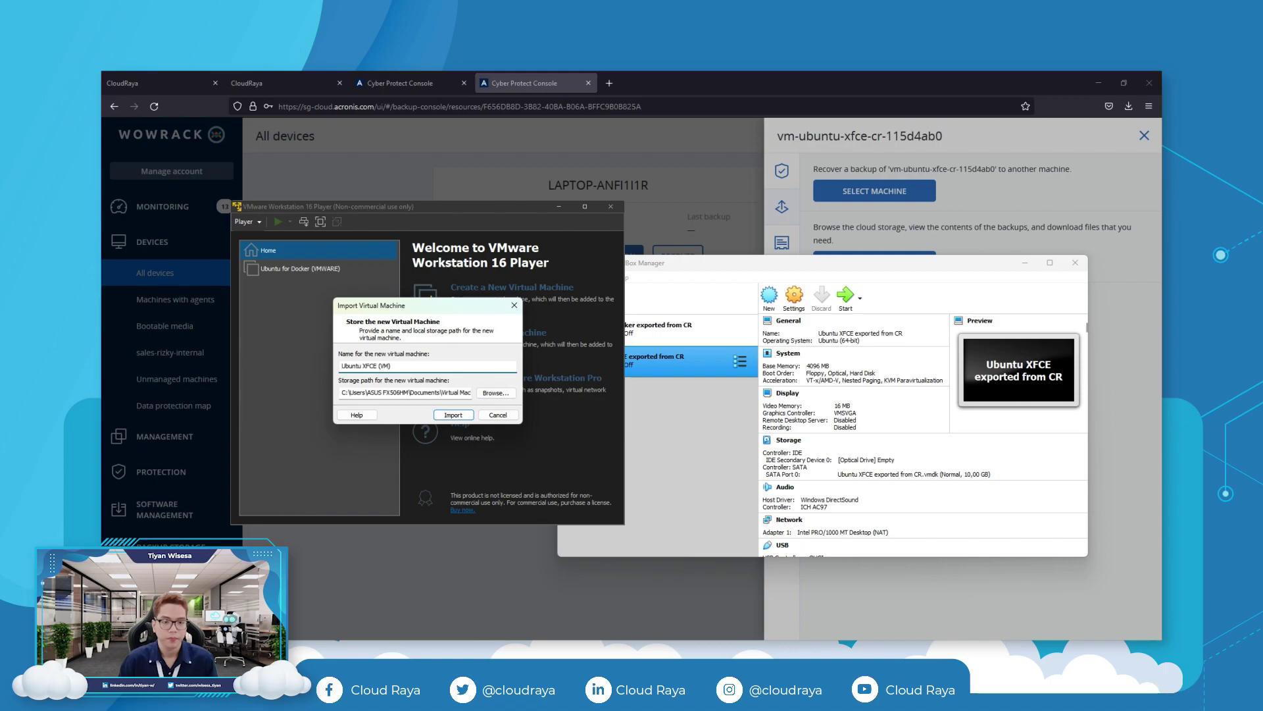
text(re))
click(464, 415)
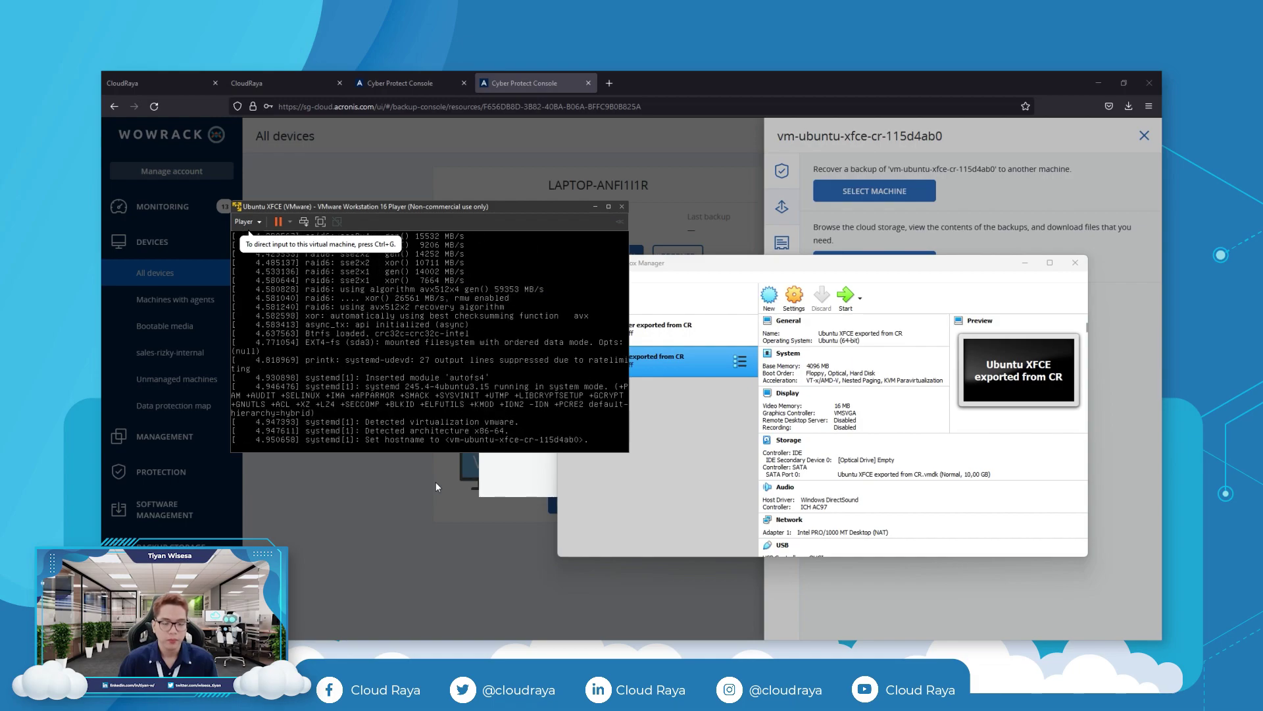
Log in to the guest as root and launch Firefox from the Applications menu.
text(root)
key(Tab)
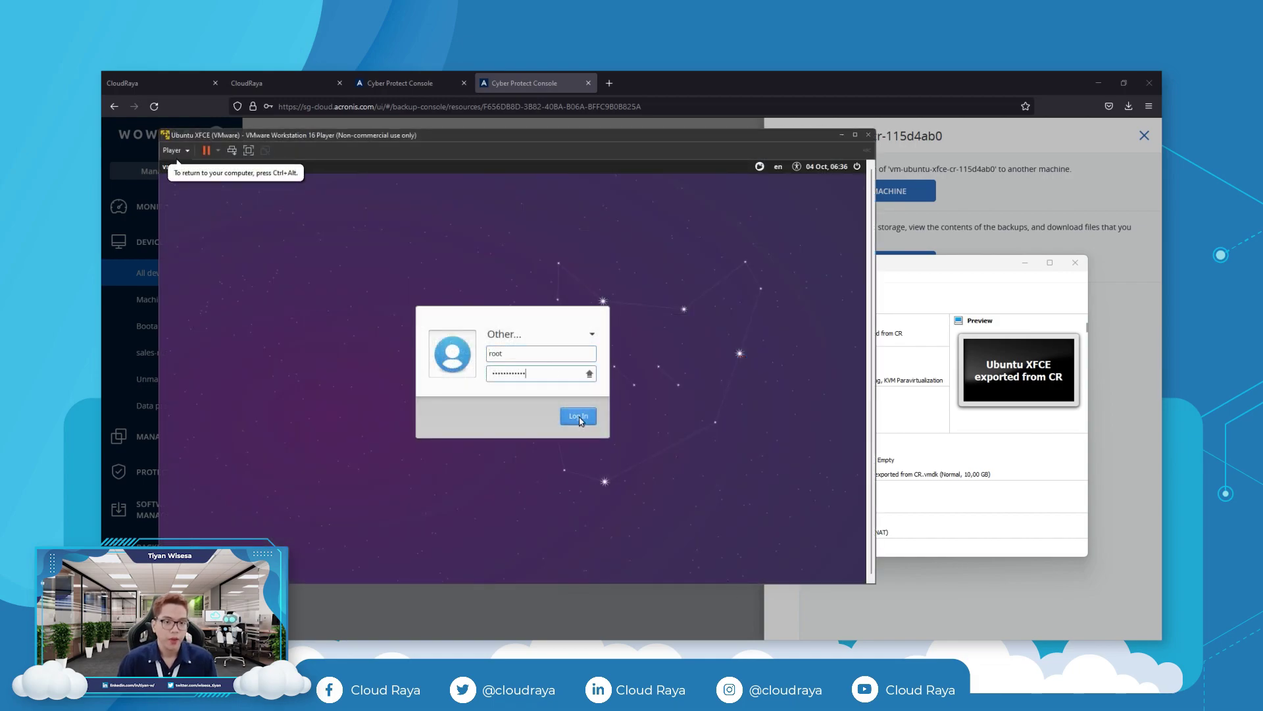
key(Return)
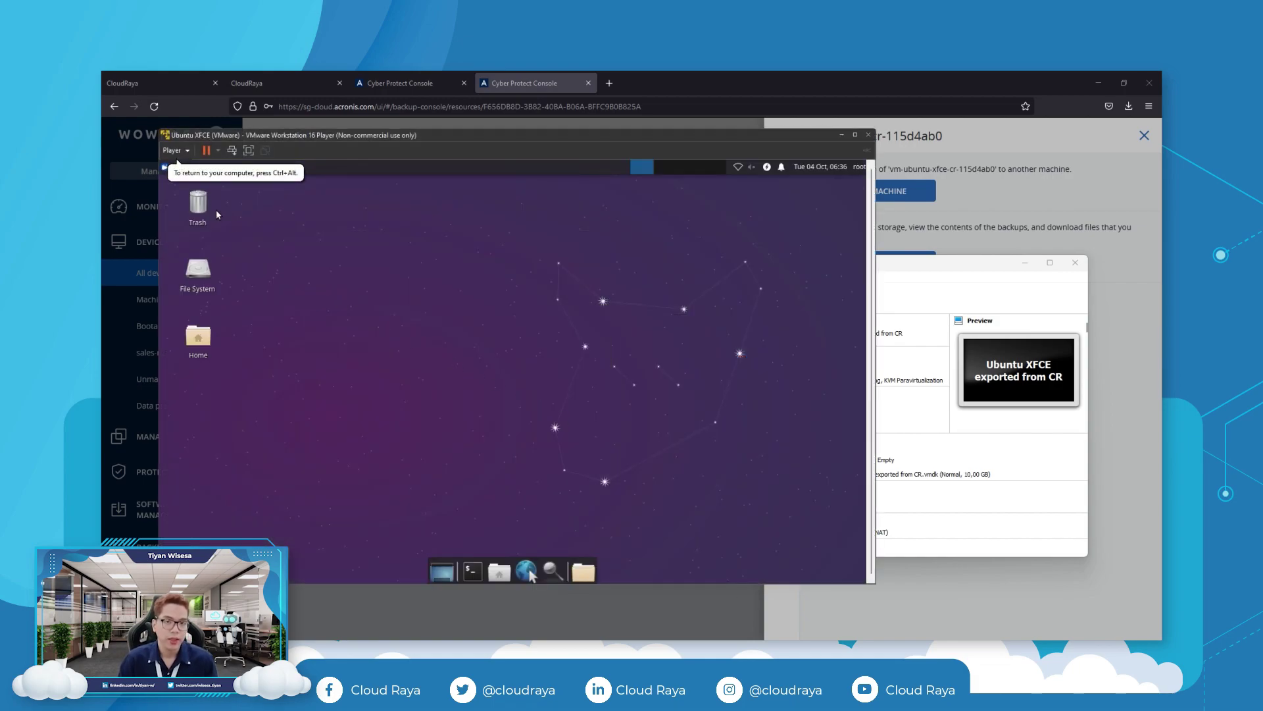
click(187, 167)
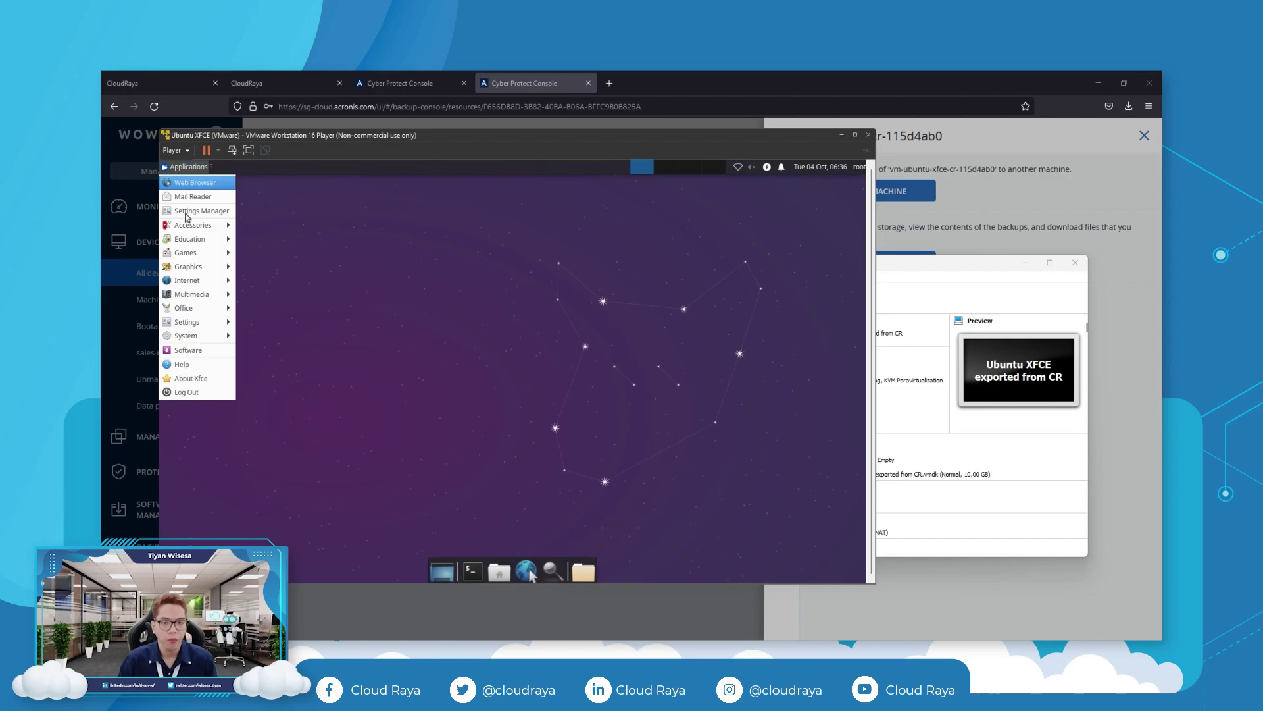
click(270, 282)
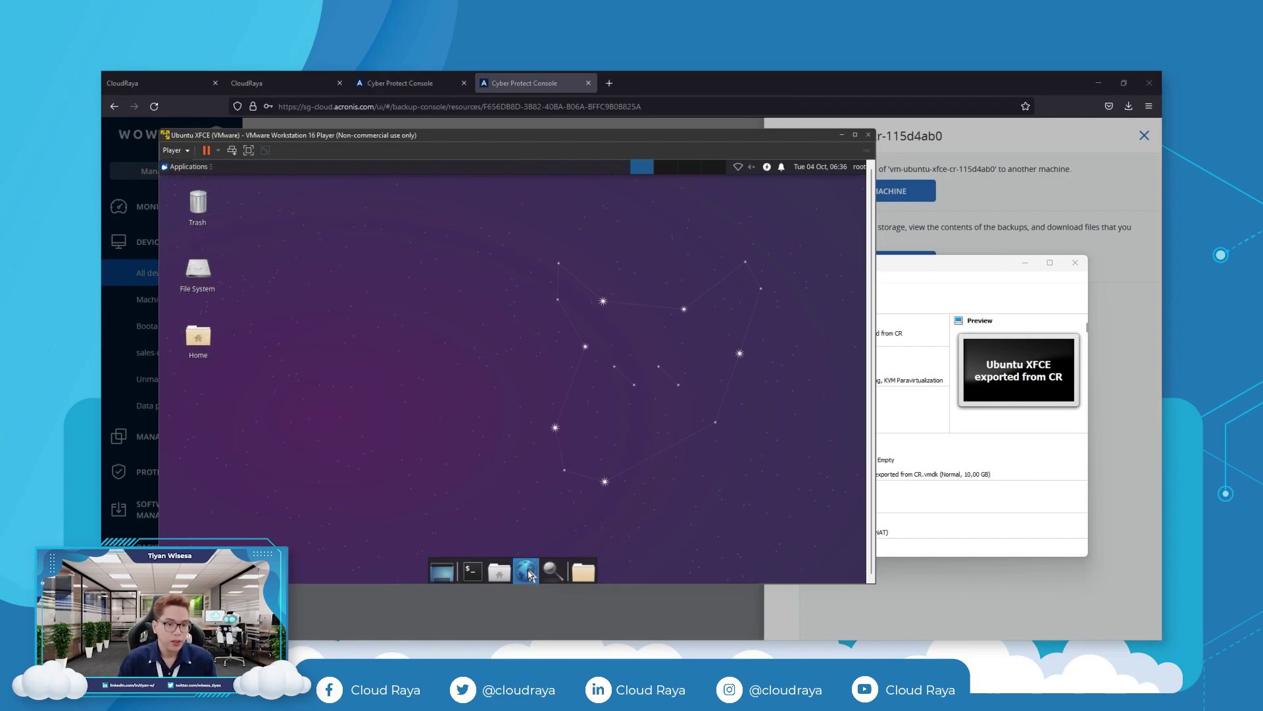